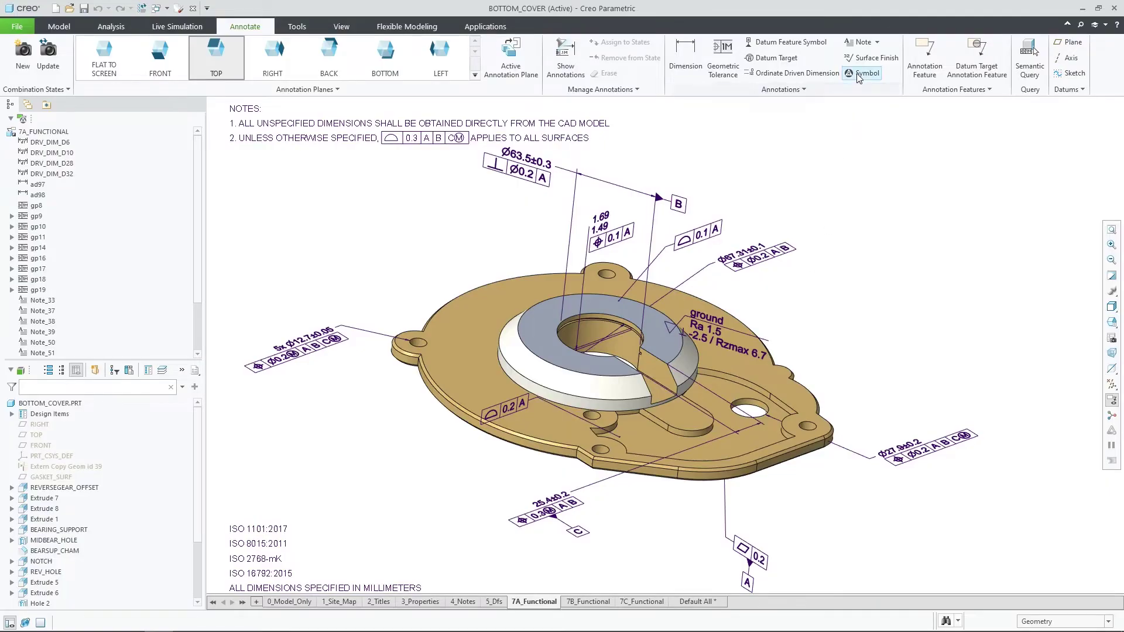
Launch the Surface Finish tool from the Annotate tab's Annotations group for BOTTOM_COVER
left_click(858, 61)
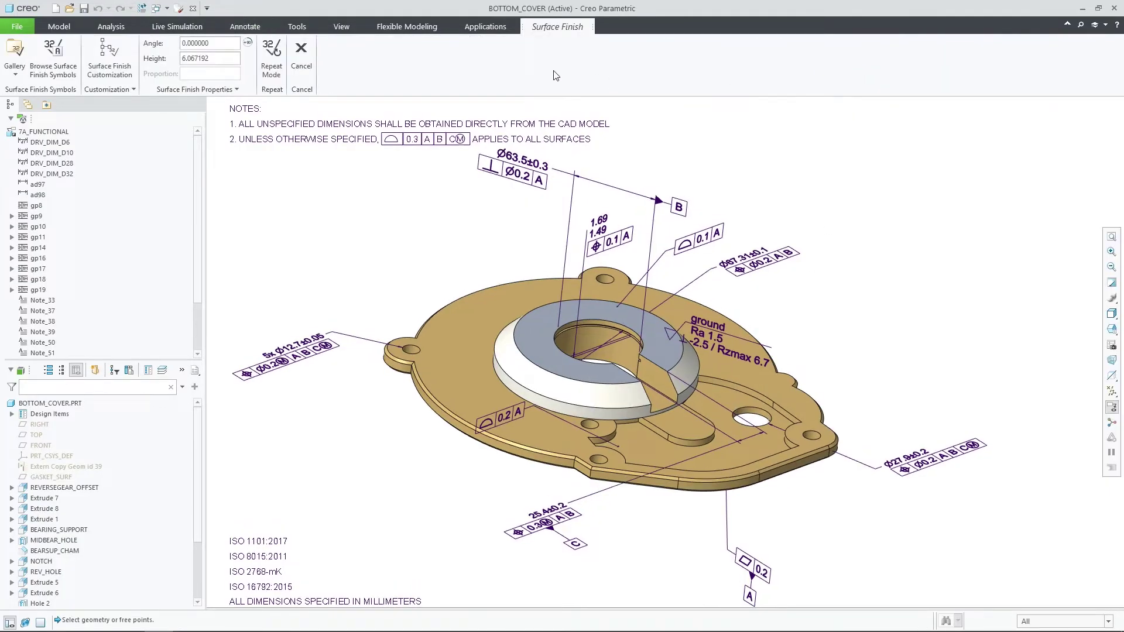
Show the symbol gallery as large thumbnails with names and pick the ISO 25178 2016 symbol
left_click(23, 71)
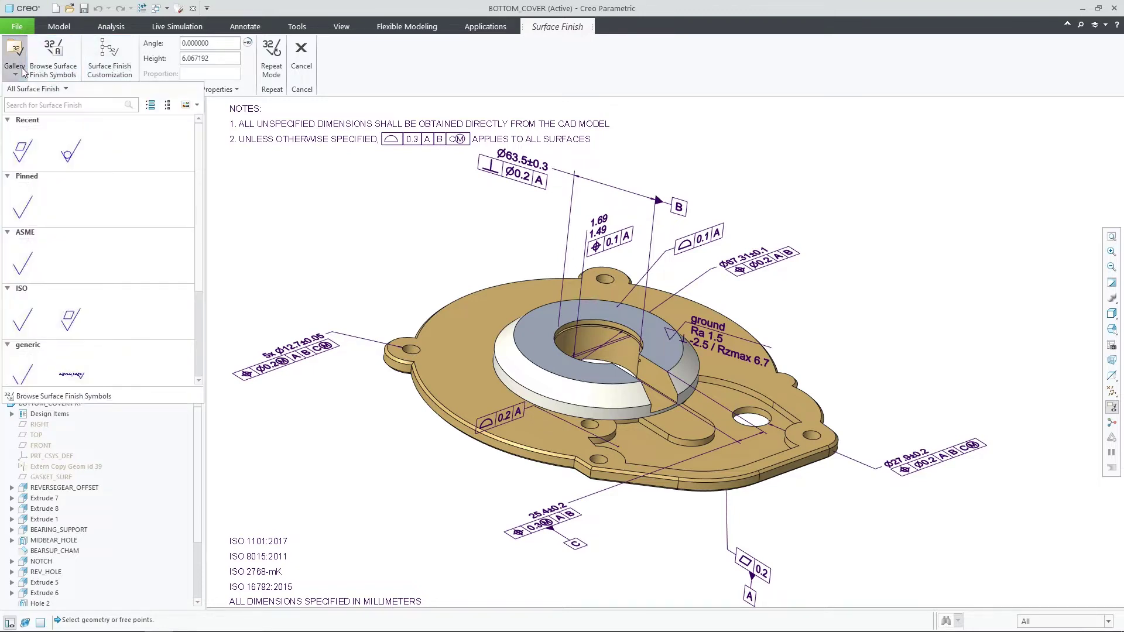
left_click(187, 106)
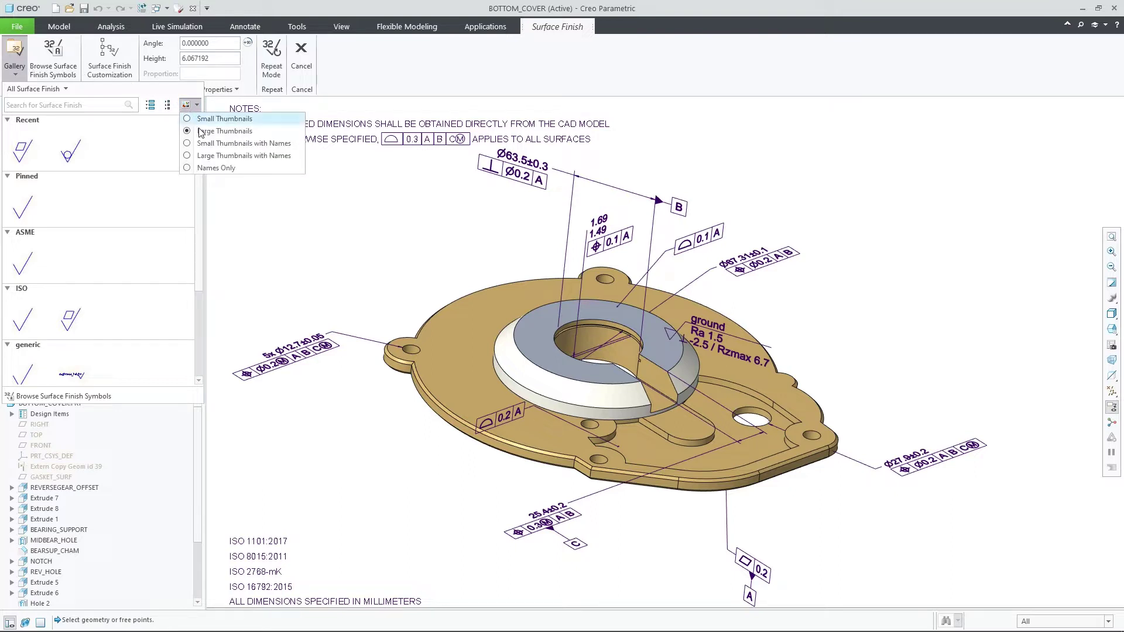
left_click(211, 157)
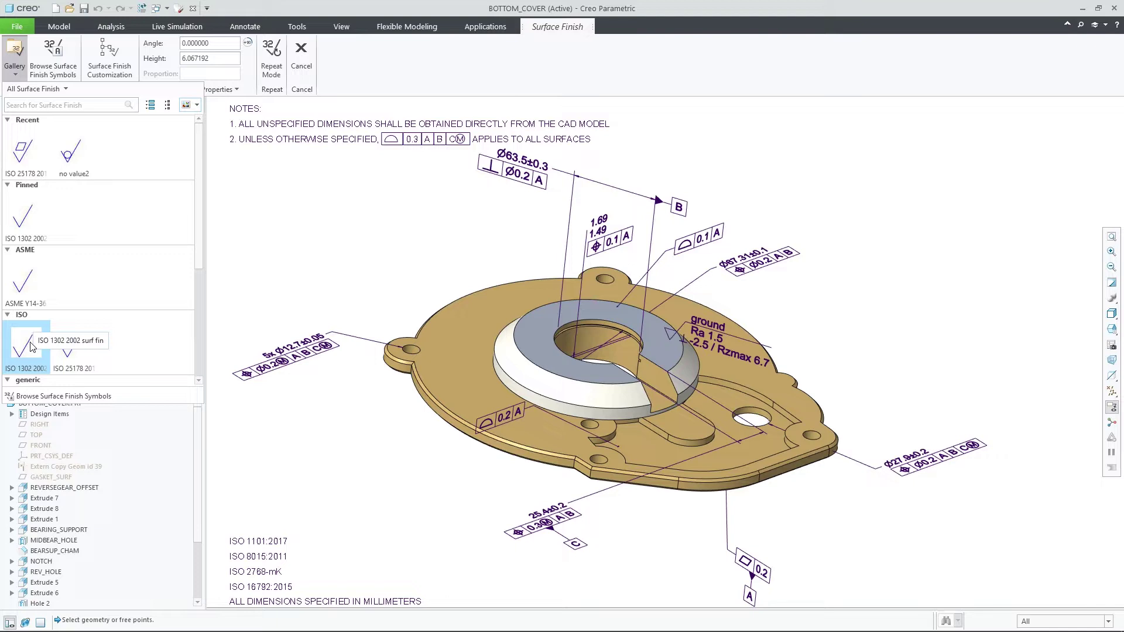
left_click(70, 351)
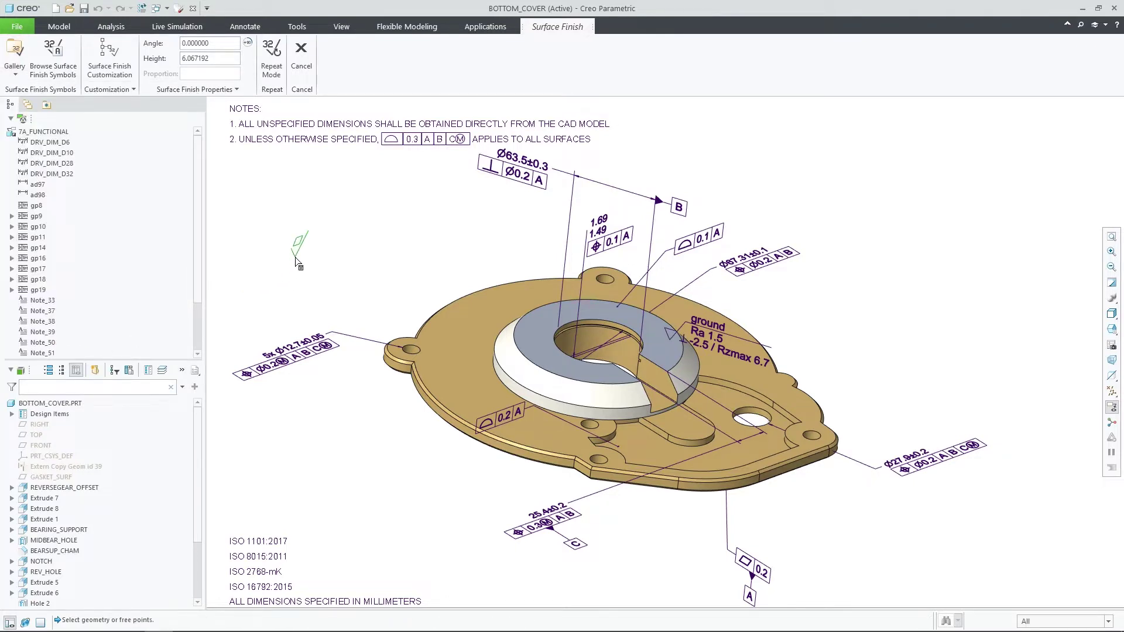
Place the symbol Normal to Entity on the white conical face, slide it down, and start Change Reference
right_click(296, 259)
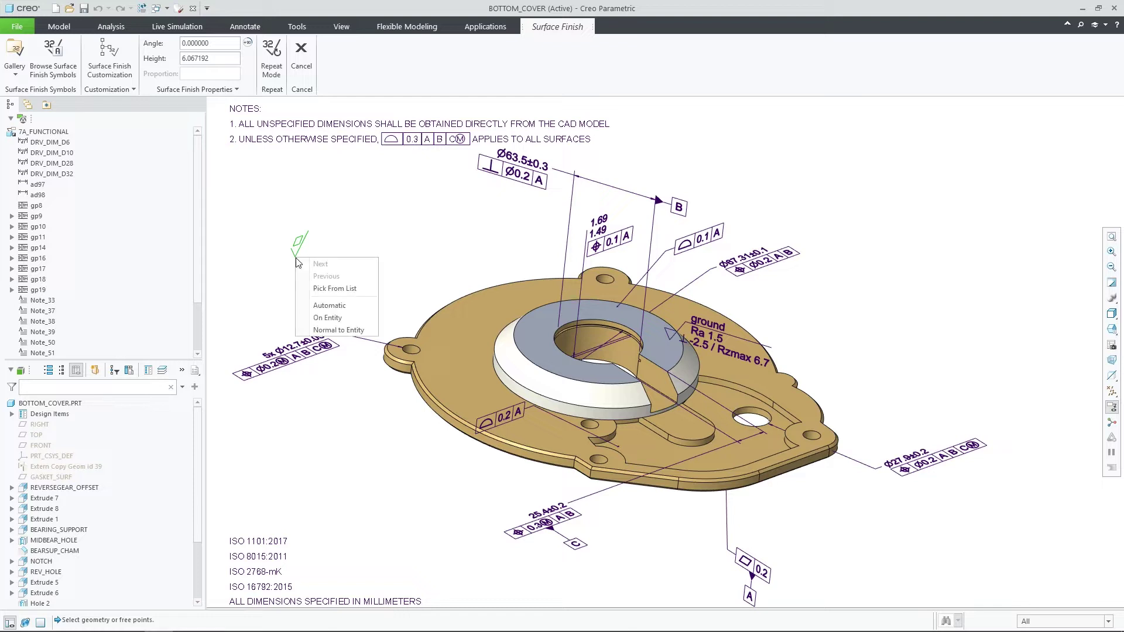
left_click(337, 330)
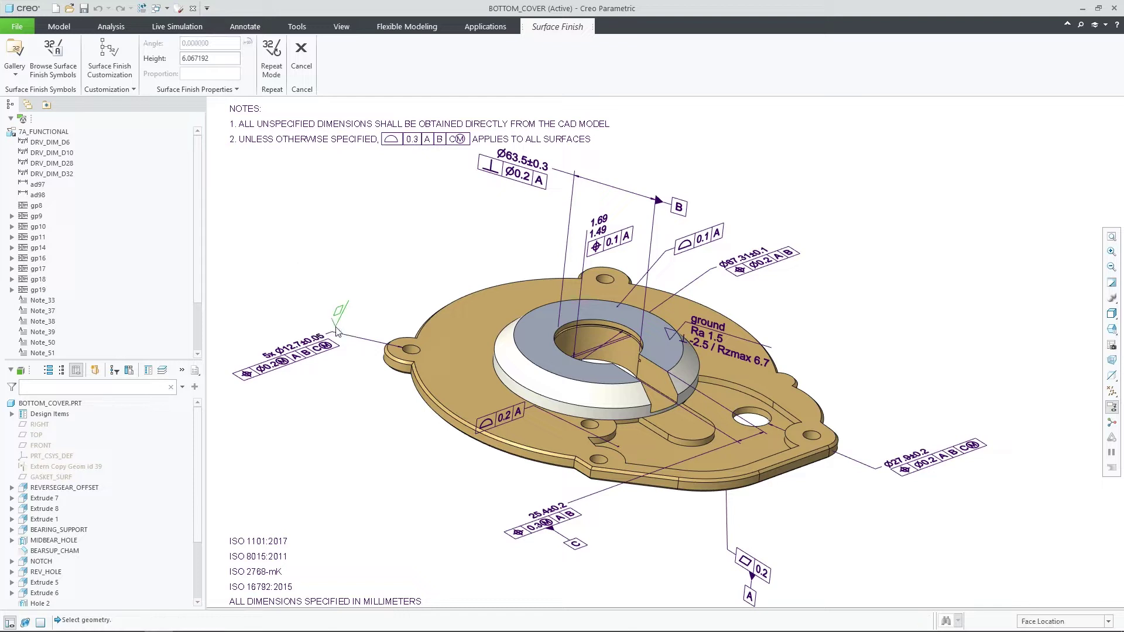
left_click(511, 366)
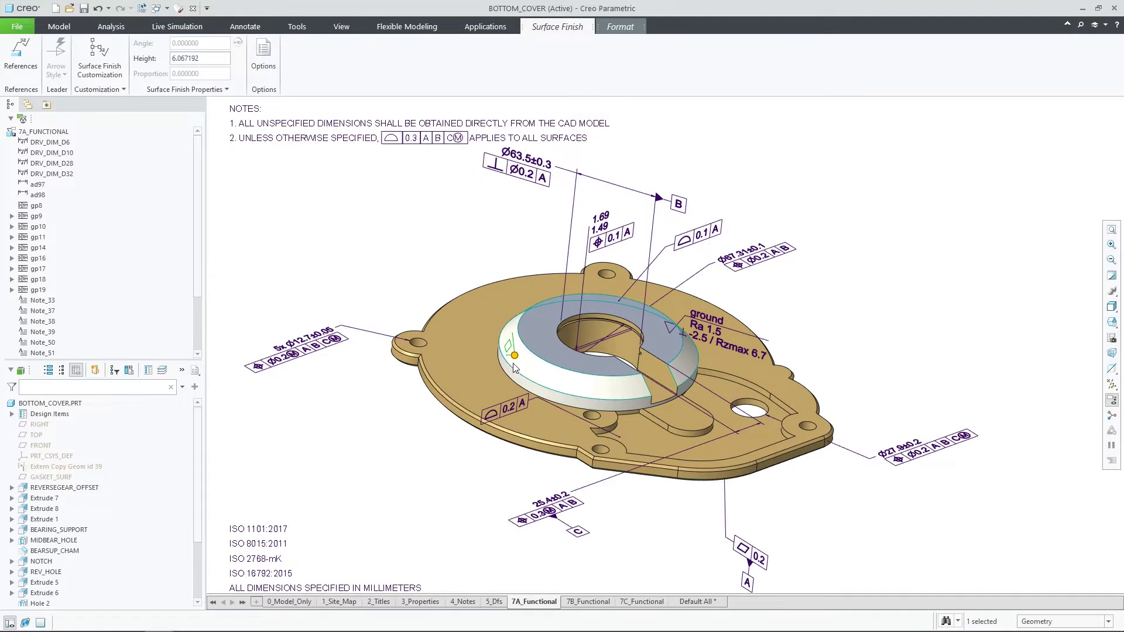
mouse_move(513, 359)
left_mouse_down()
mouse_move(536, 386)
mouse_move(548, 368)
mouse_move(522, 361)
left_mouse_up()
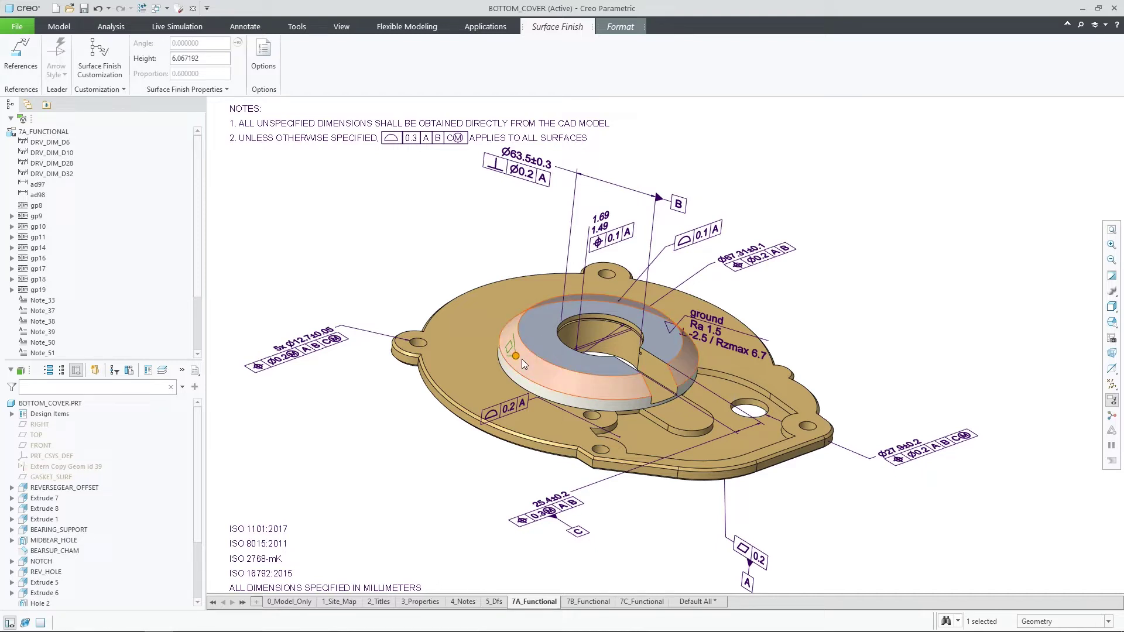
right_click(522, 362)
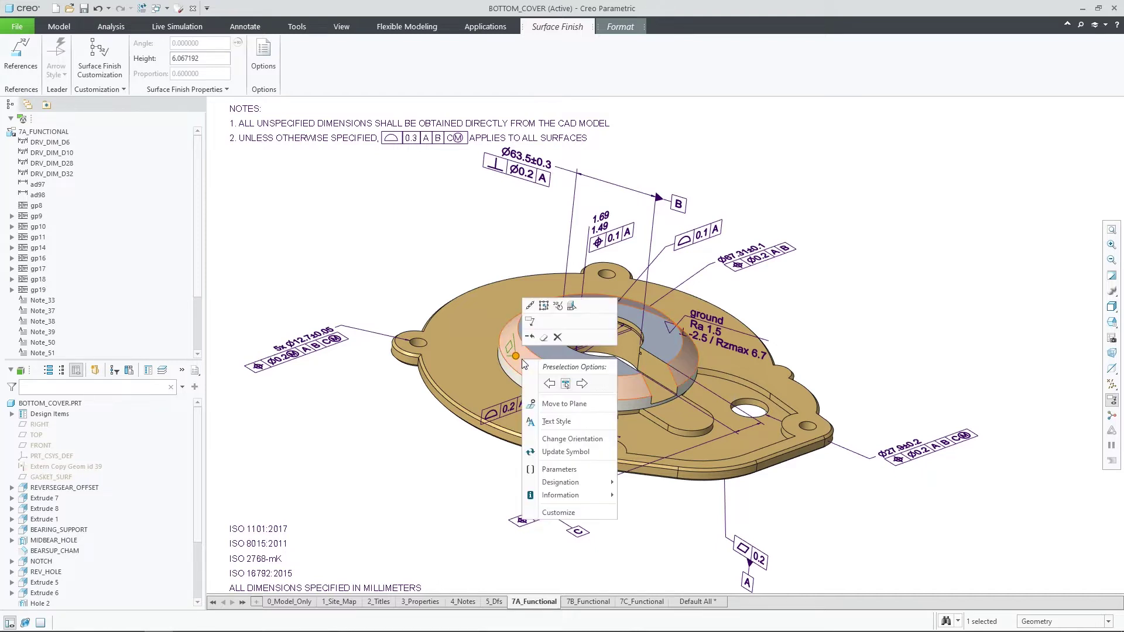
left_click(527, 309)
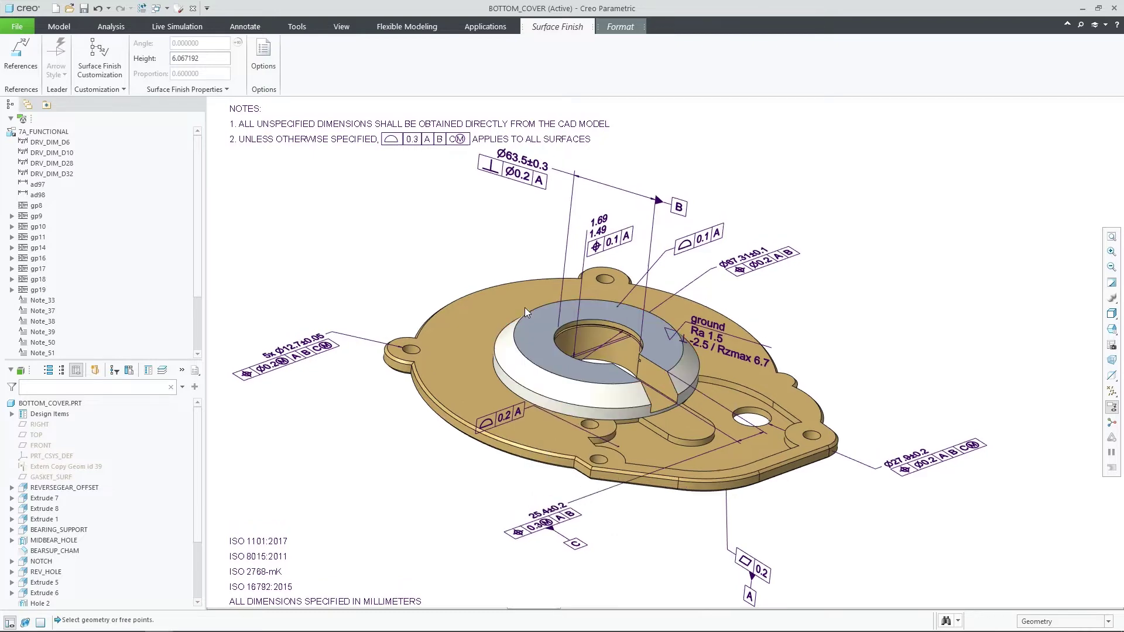
Attach the symbol to the base's flat top face, positioned right of the part on a leader
left_click(774, 451)
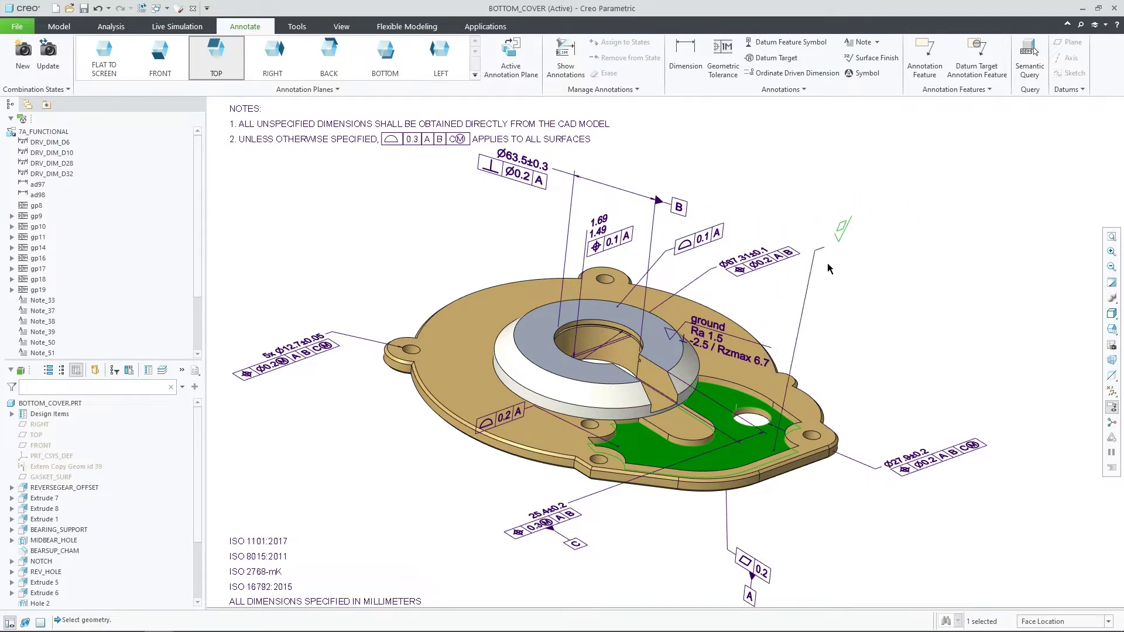
middle_click(861, 342)
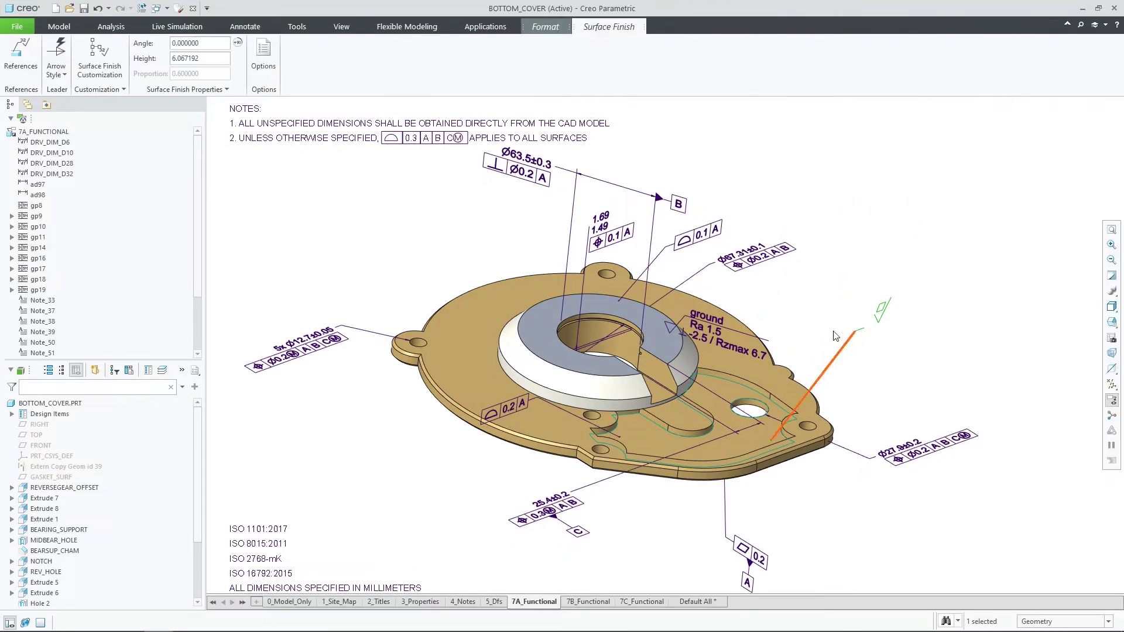
Add a leader line, machining allowance 2, material-removal mark, requirement line and all-around circle
left_click(95, 77)
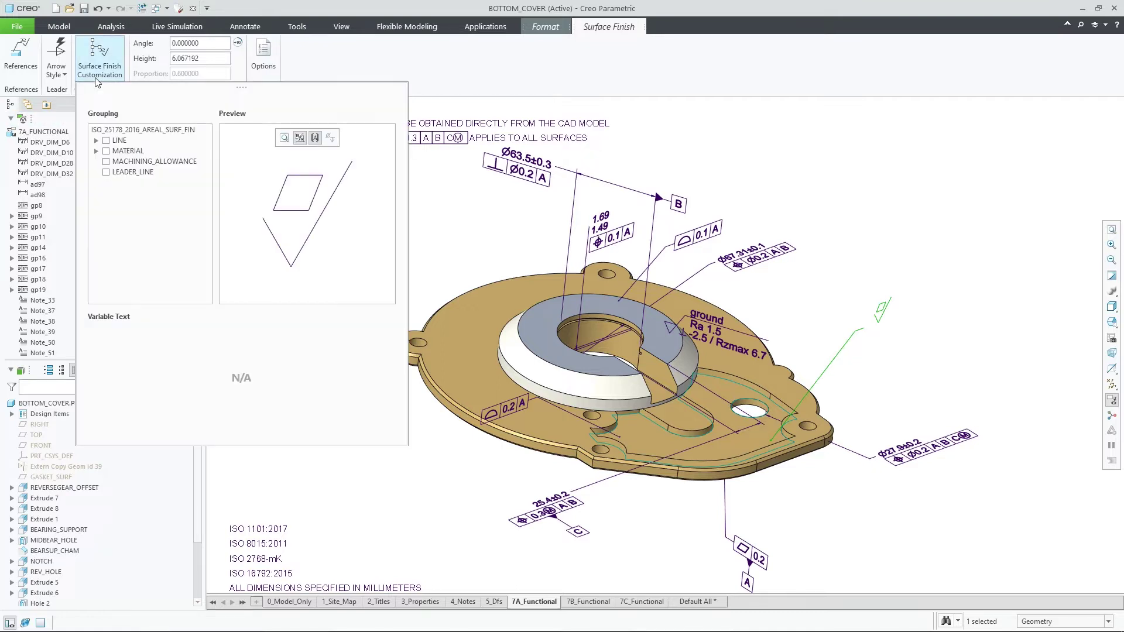
left_click(119, 172)
left_click(123, 162)
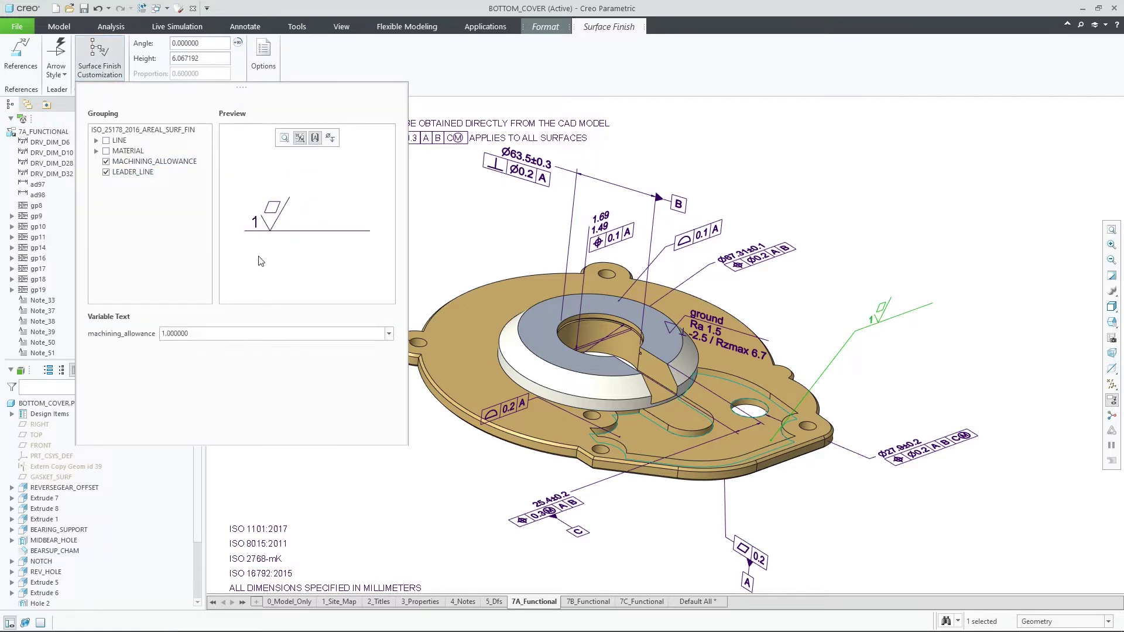
left_click(388, 335)
left_click(375, 356)
left_click(119, 152)
left_click(116, 141)
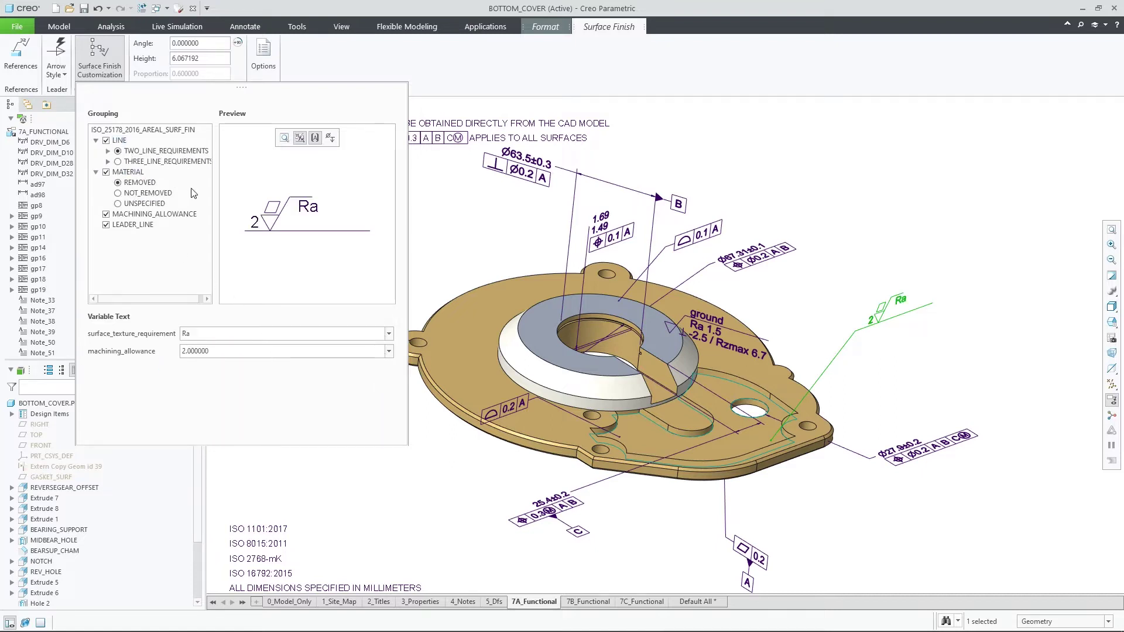
left_click(108, 151)
left_click(136, 183)
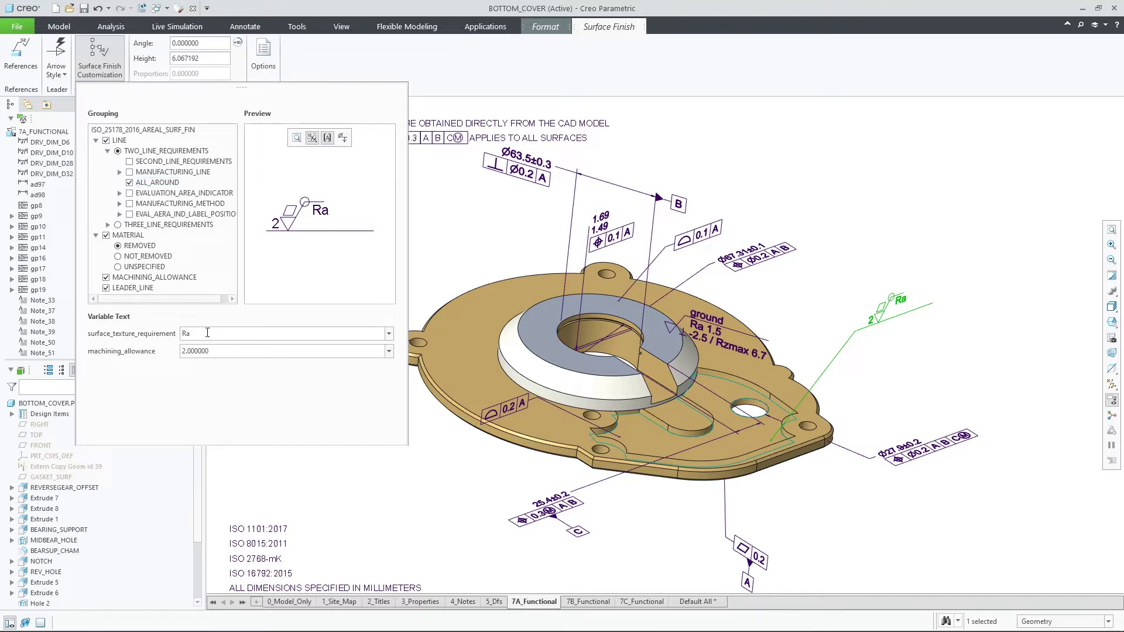
Enter requirement S-L 0.8-2.5 / Sq 0.7 and add a medium parallel evaluation-area indicator labelled C
type("S-L 0.8-2.5 / Sq 0.7")
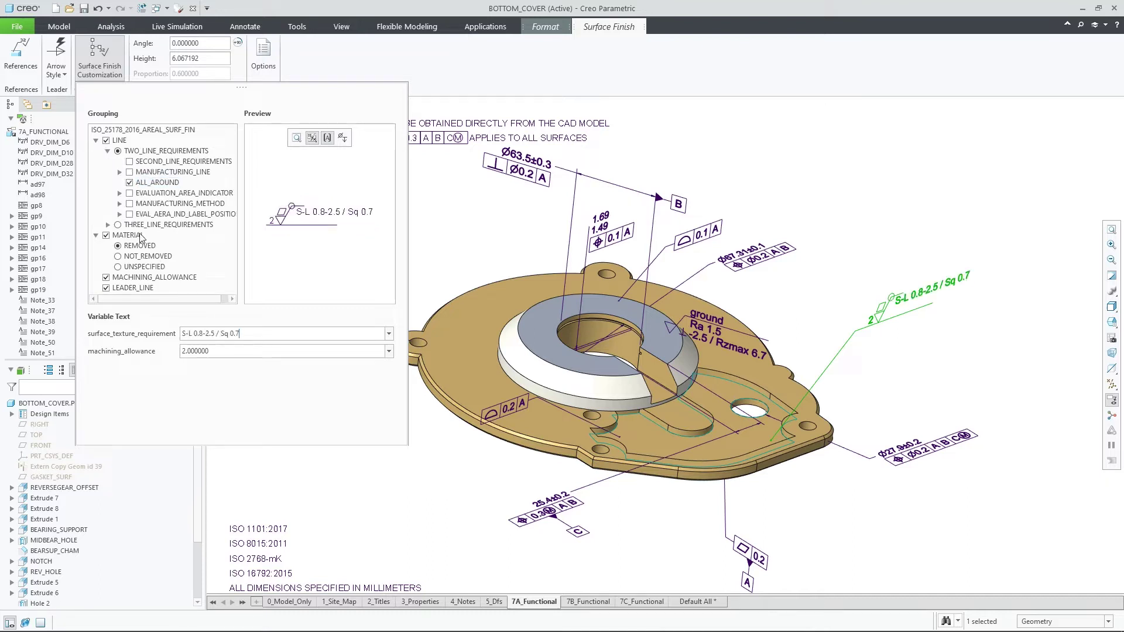
left_click(120, 193)
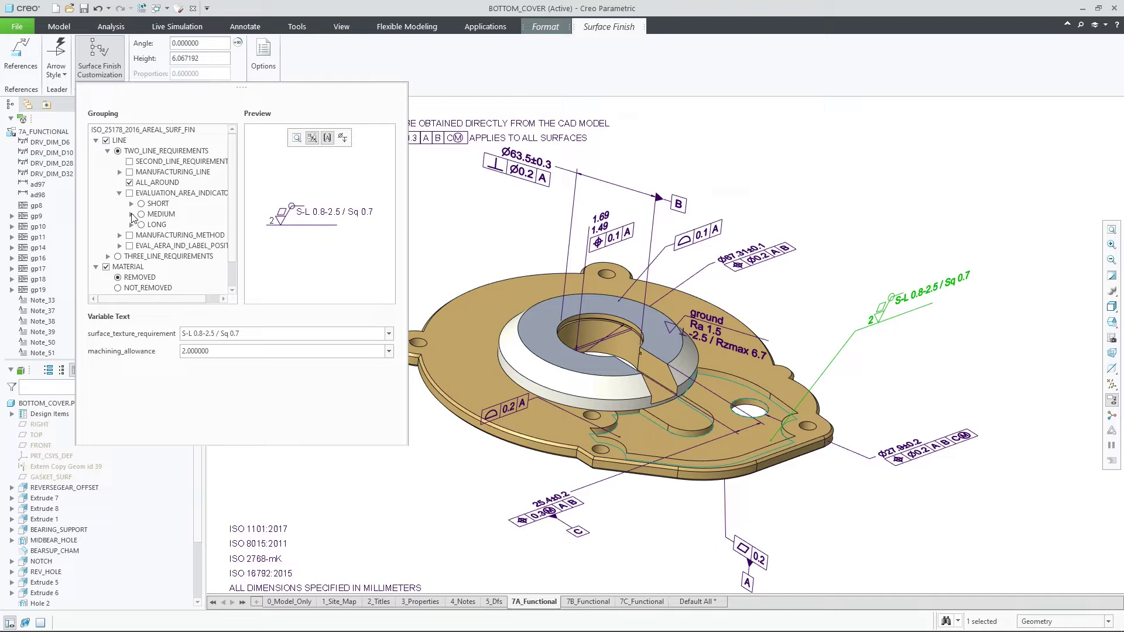
left_click(132, 215)
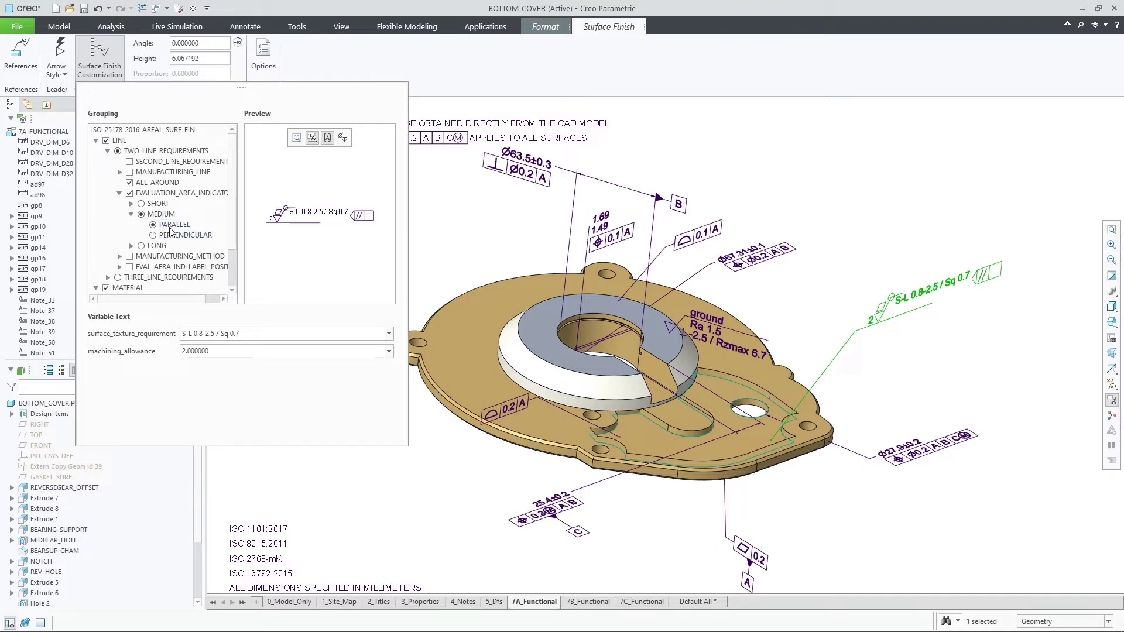
left_click(120, 268)
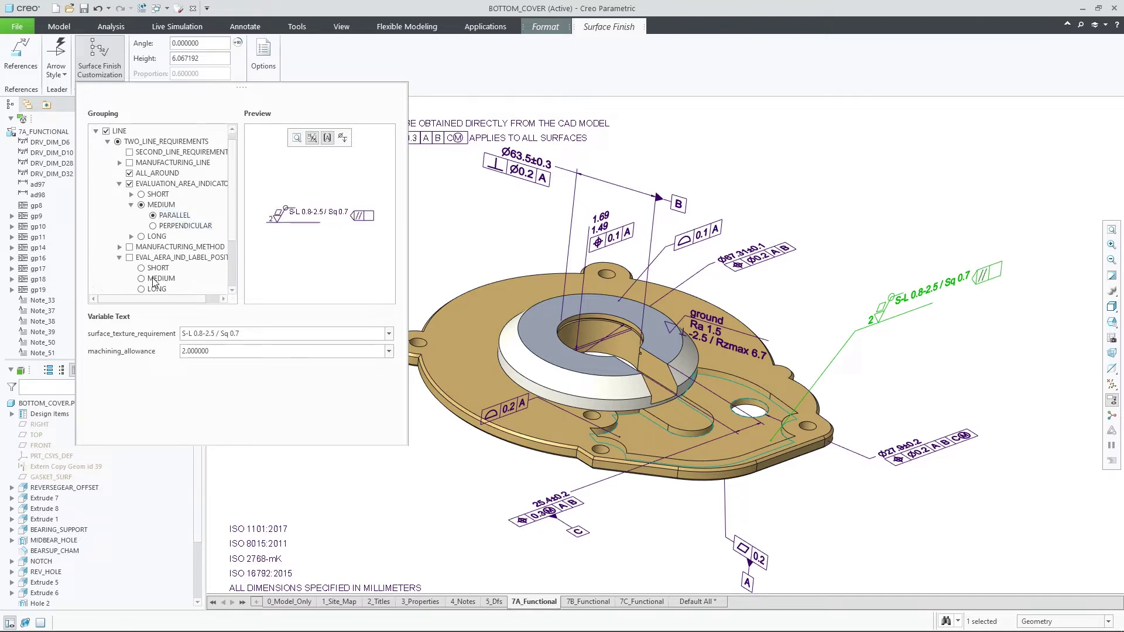
left_click(382, 371)
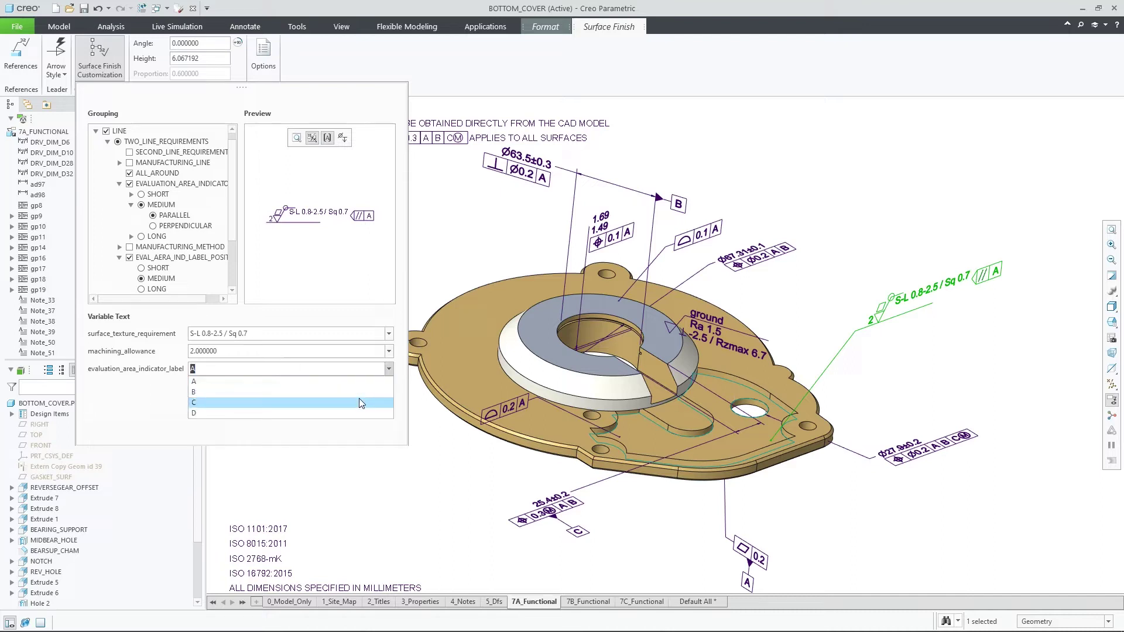
left_click(361, 398)
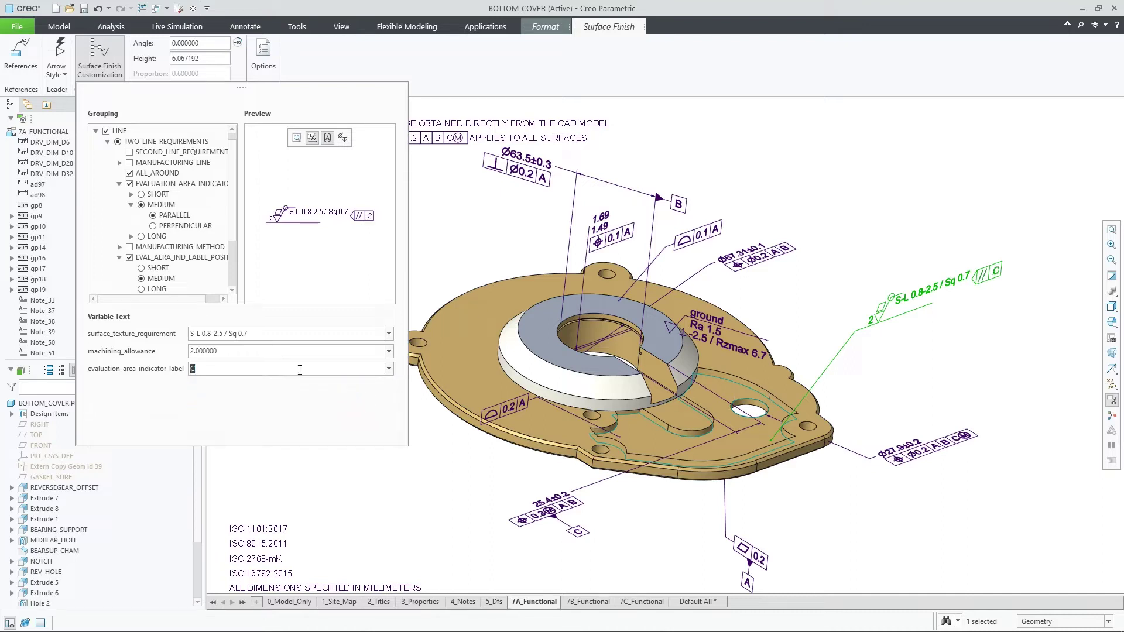
left_click(119, 246)
Add a perpendicular lay mark and set the manufacturing method to 'Milling and grinding'
left_click(131, 268)
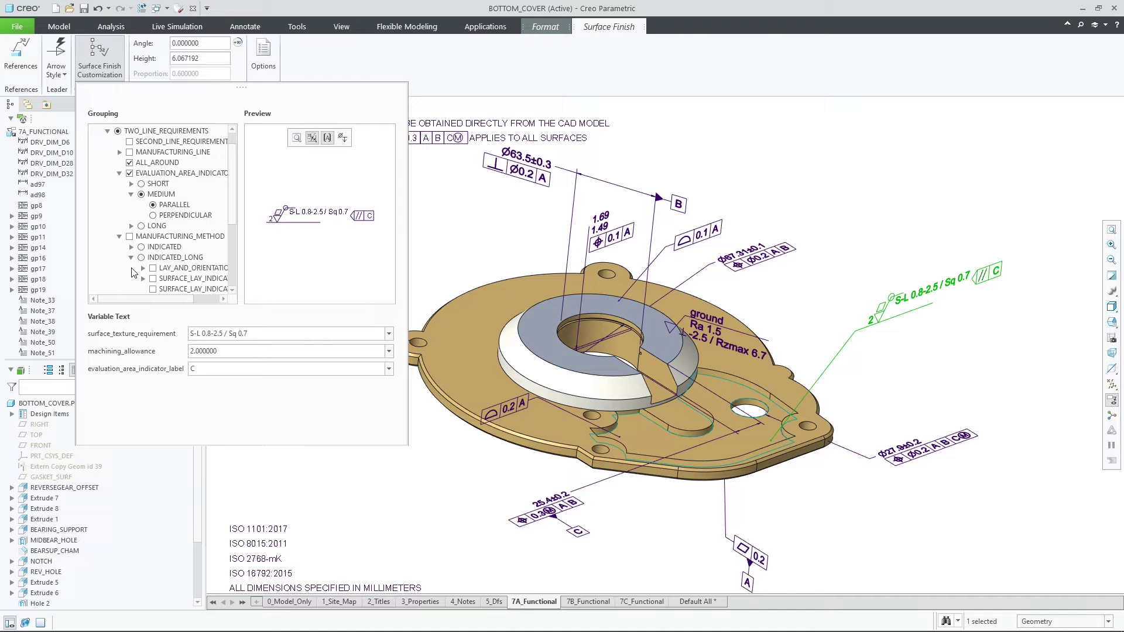
left_click(153, 268)
left_click(175, 236)
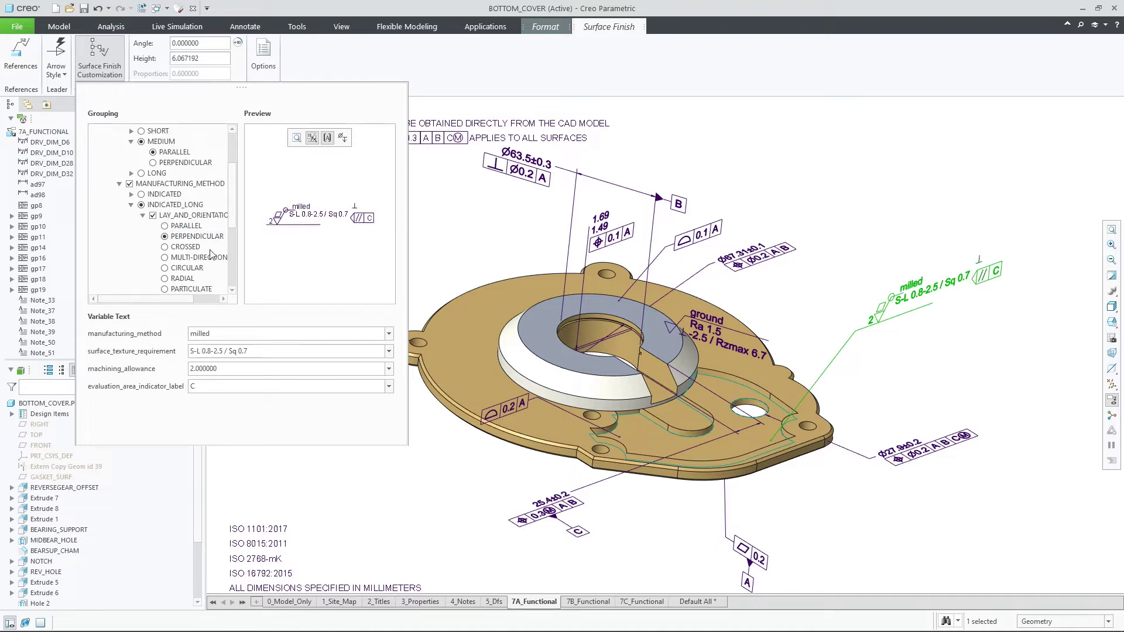
double_click(236, 333)
type("Milling and grinding")
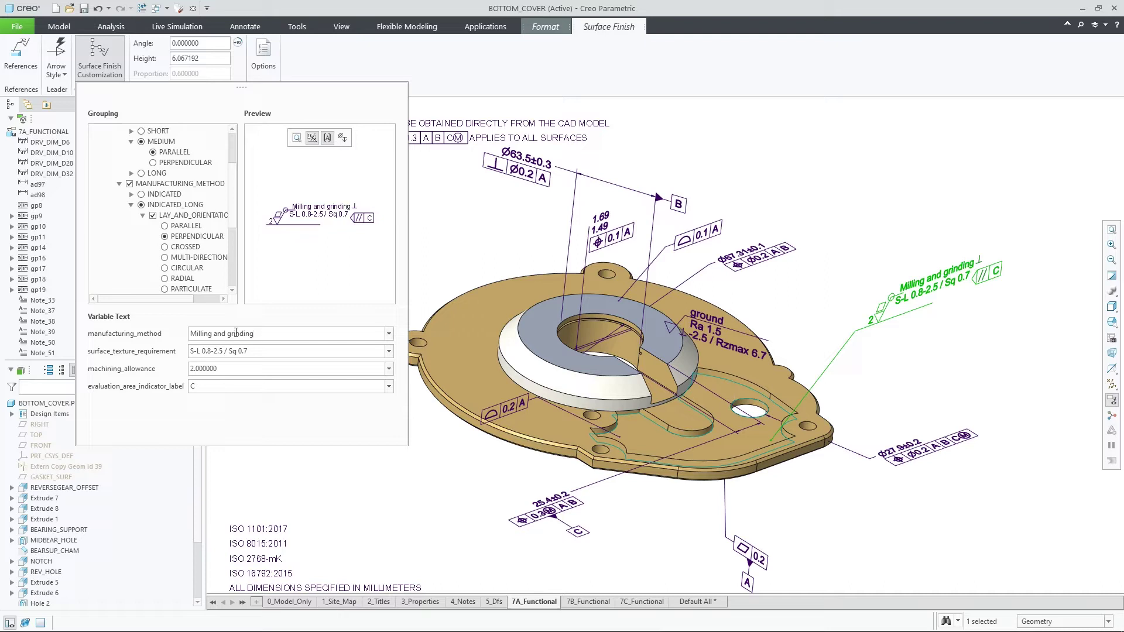
Collapse the option groups and close the Surface Finish Customization settings
left_click(143, 216)
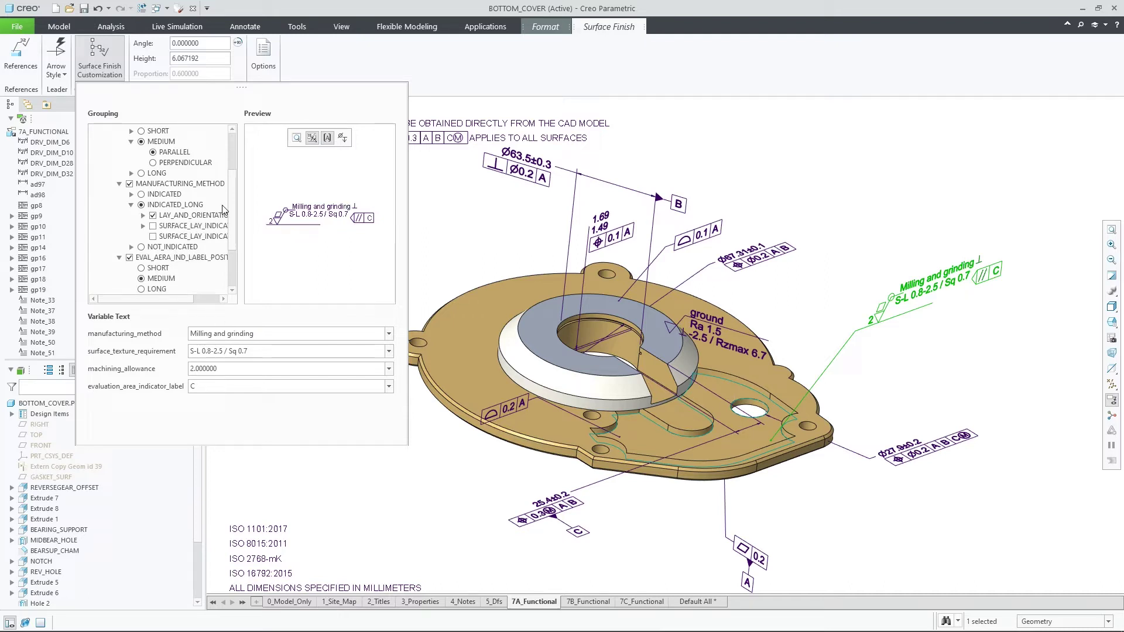
left_click_drag(231, 208, 235, 175)
left_click(129, 167)
left_click(107, 135)
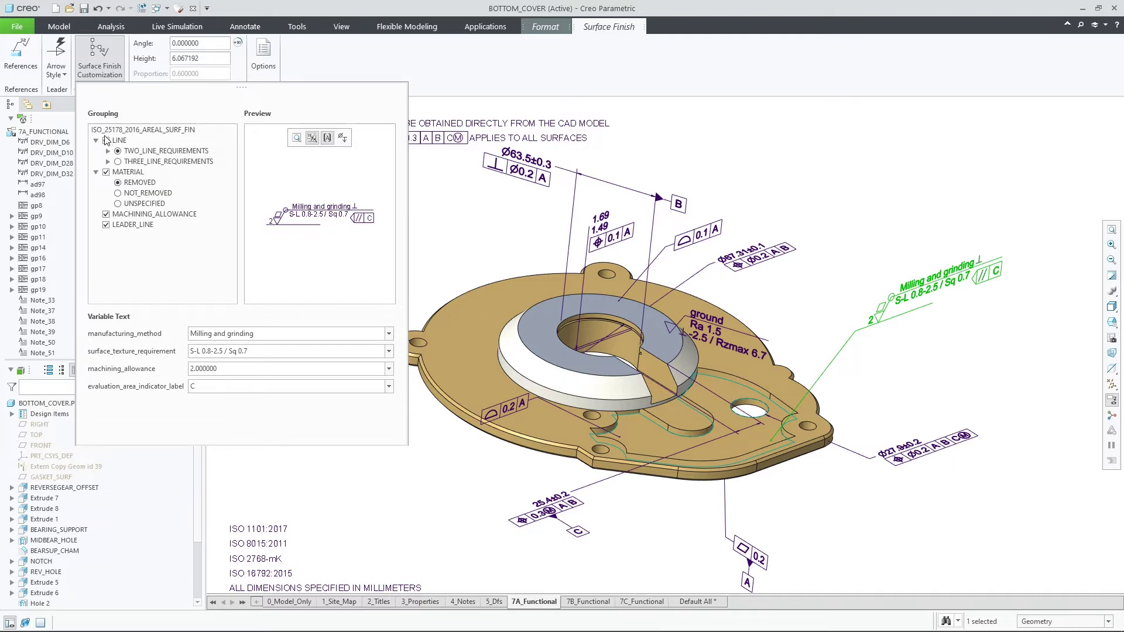
left_click(98, 75)
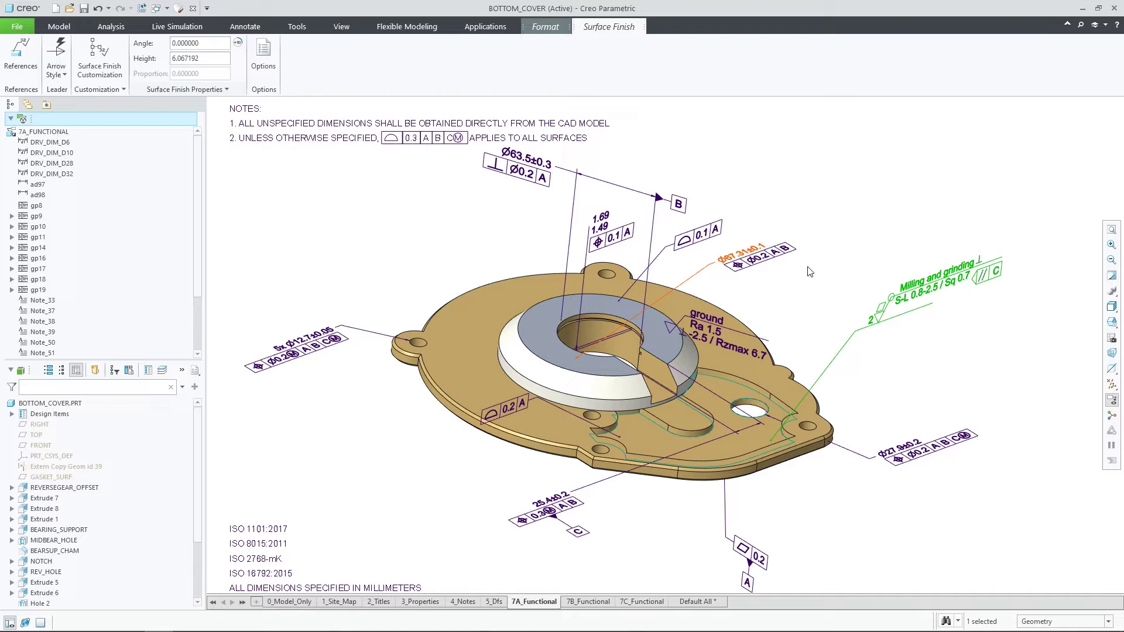
Enlarge the Milling and grinding symbol, raising its height from about 6.07 to 9.48
middle_click(861, 289)
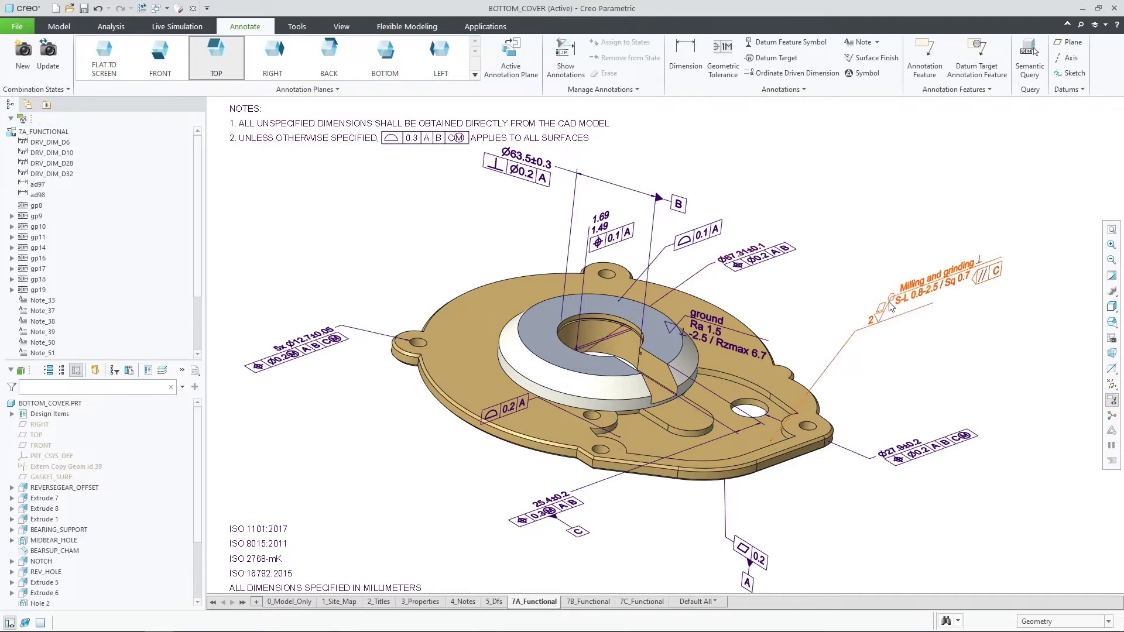
left_click(881, 301)
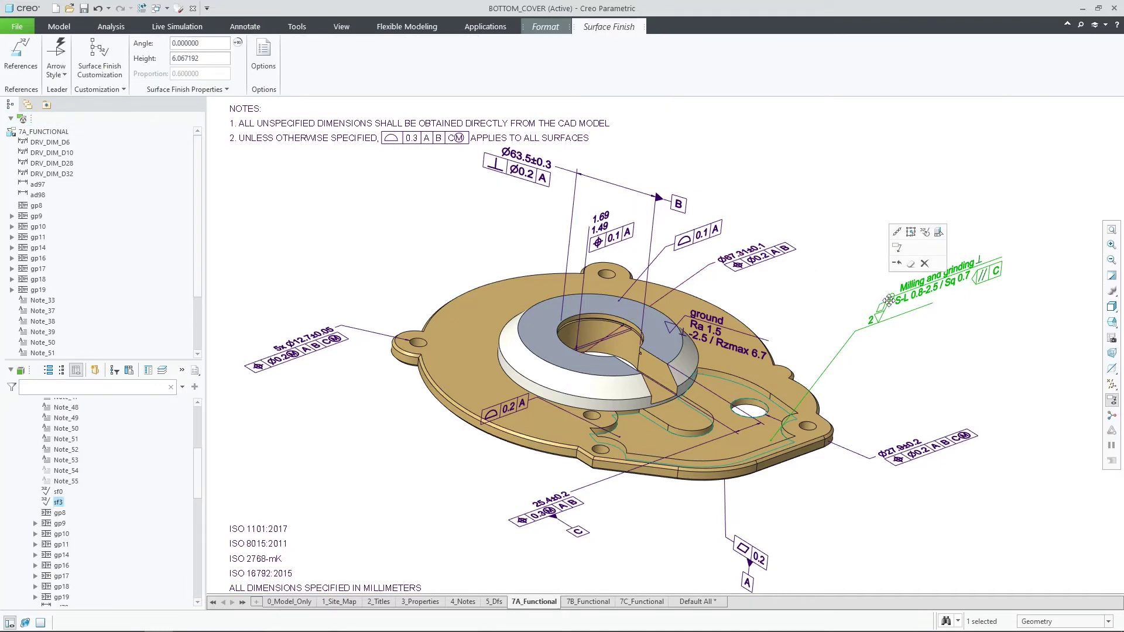
left_click(910, 234)
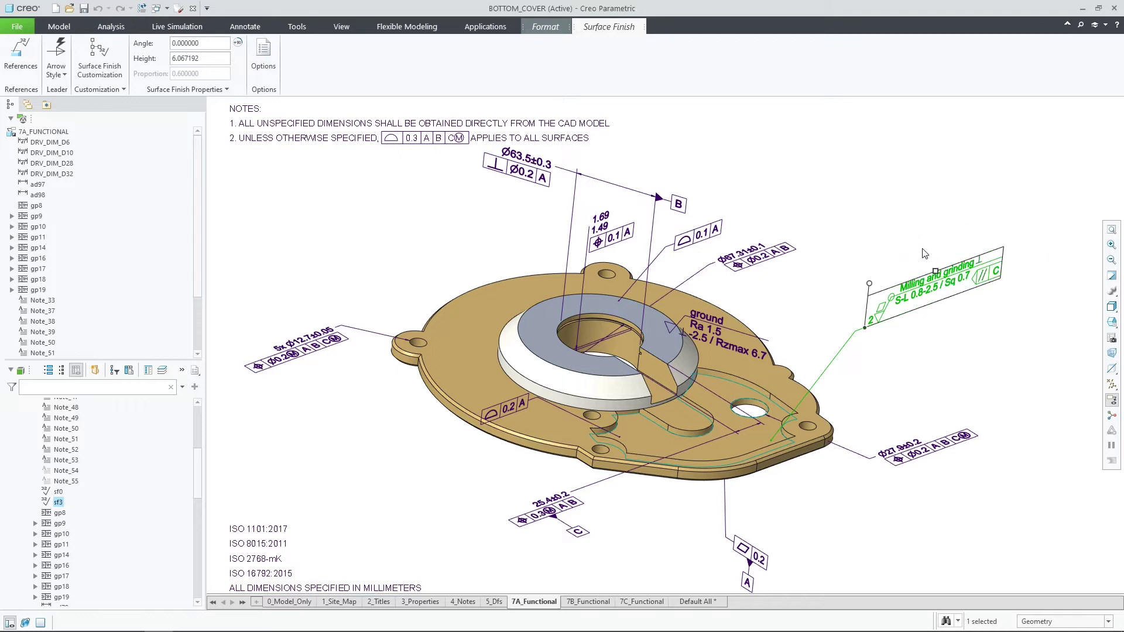
left_click_drag(936, 269, 931, 242)
middle_click(932, 242)
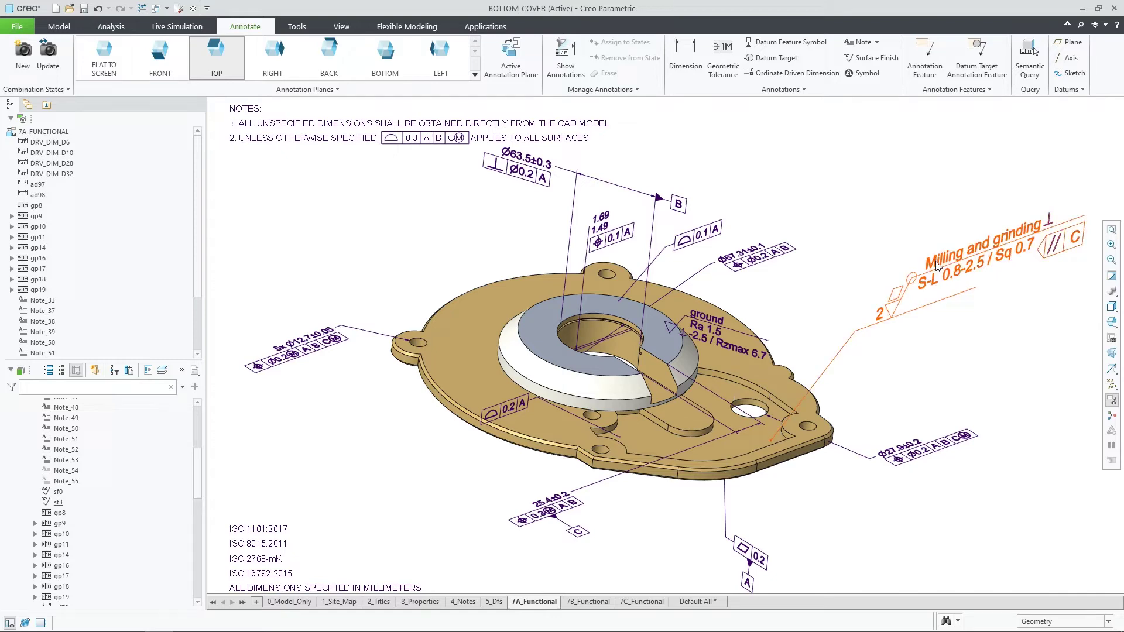
Define restricted references with a surface set anchored on IntentSrf:F16(EXTRUDE_5)
left_click(935, 261)
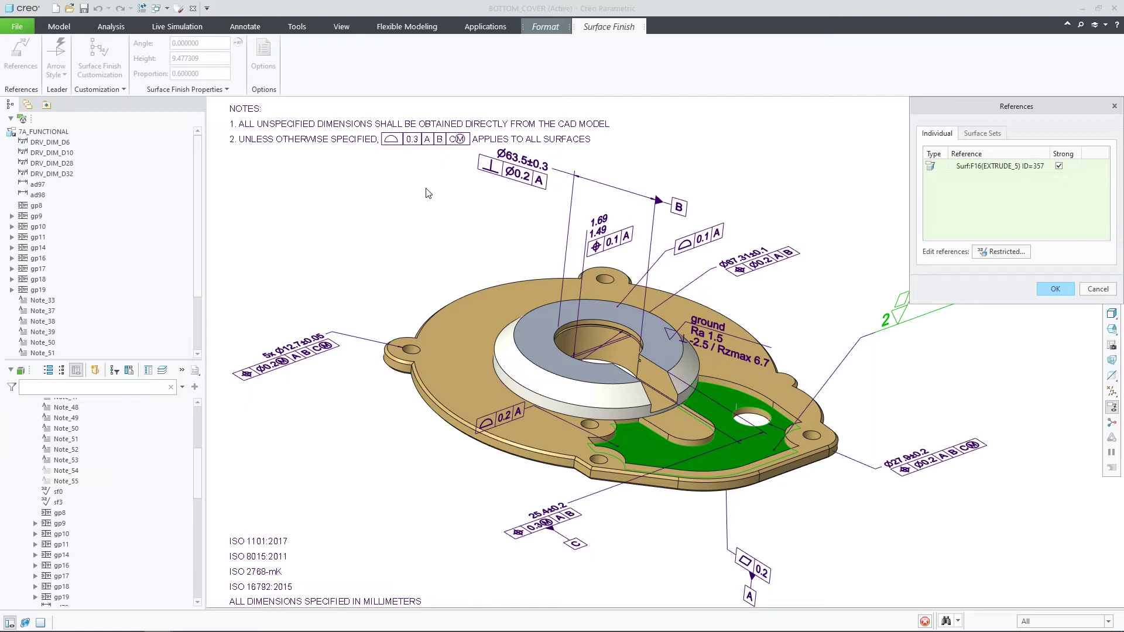
left_click(1005, 255)
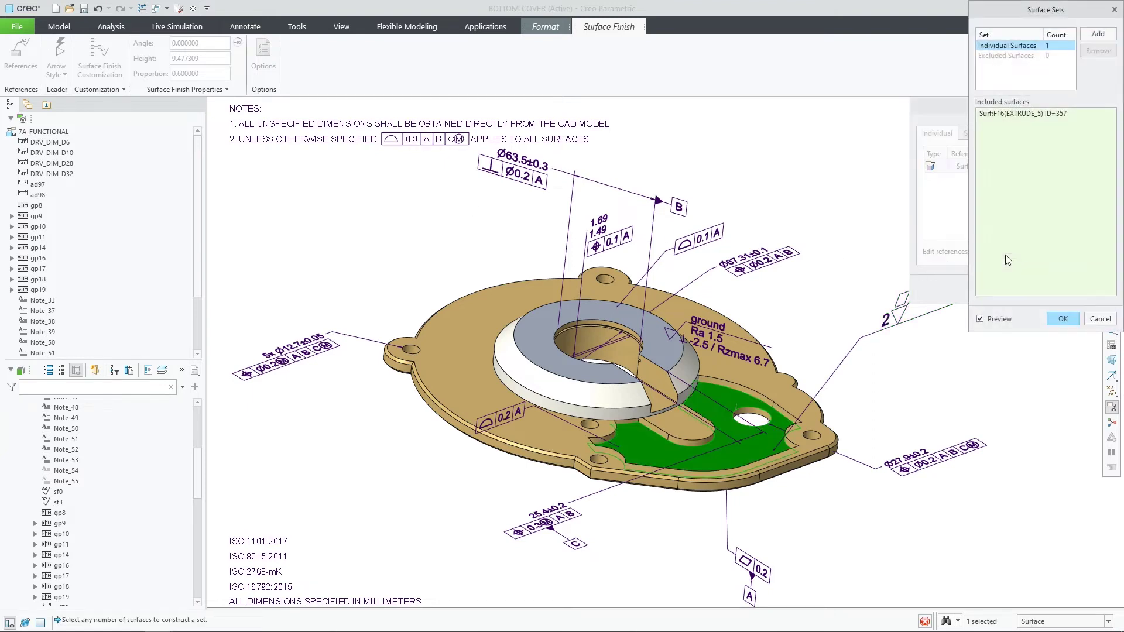
left_click(1098, 34)
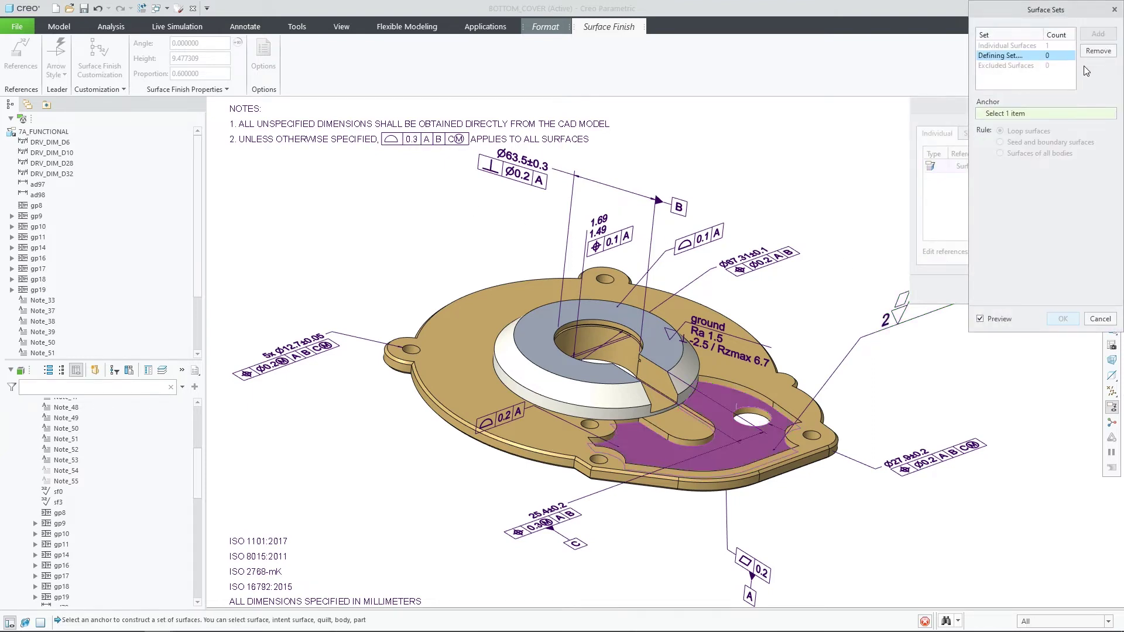
right_click(743, 390)
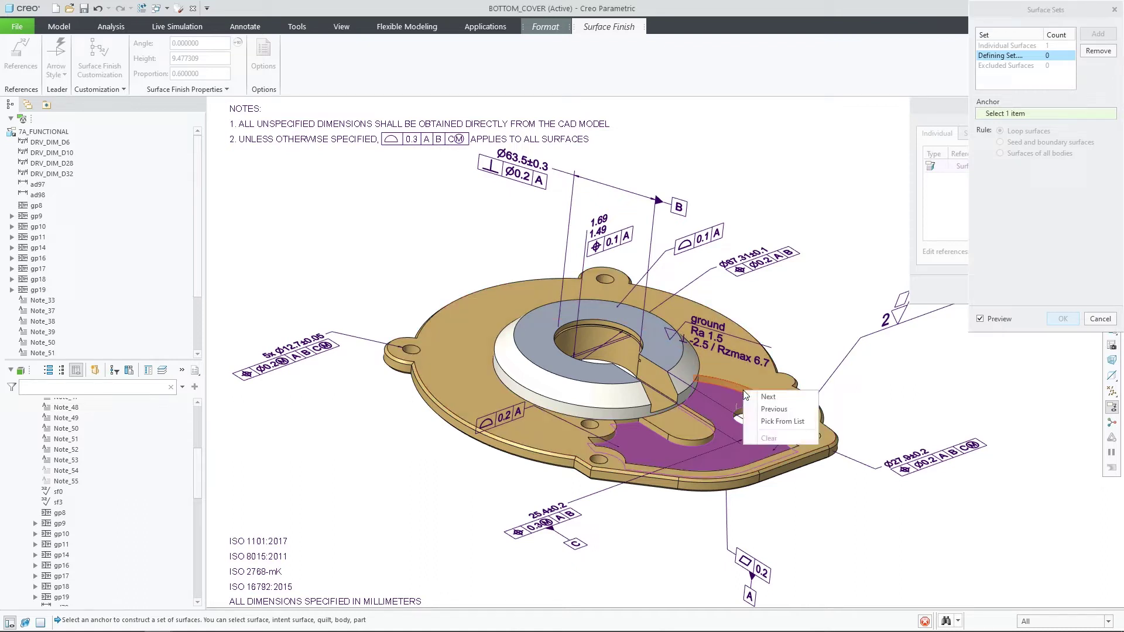
left_click(782, 421)
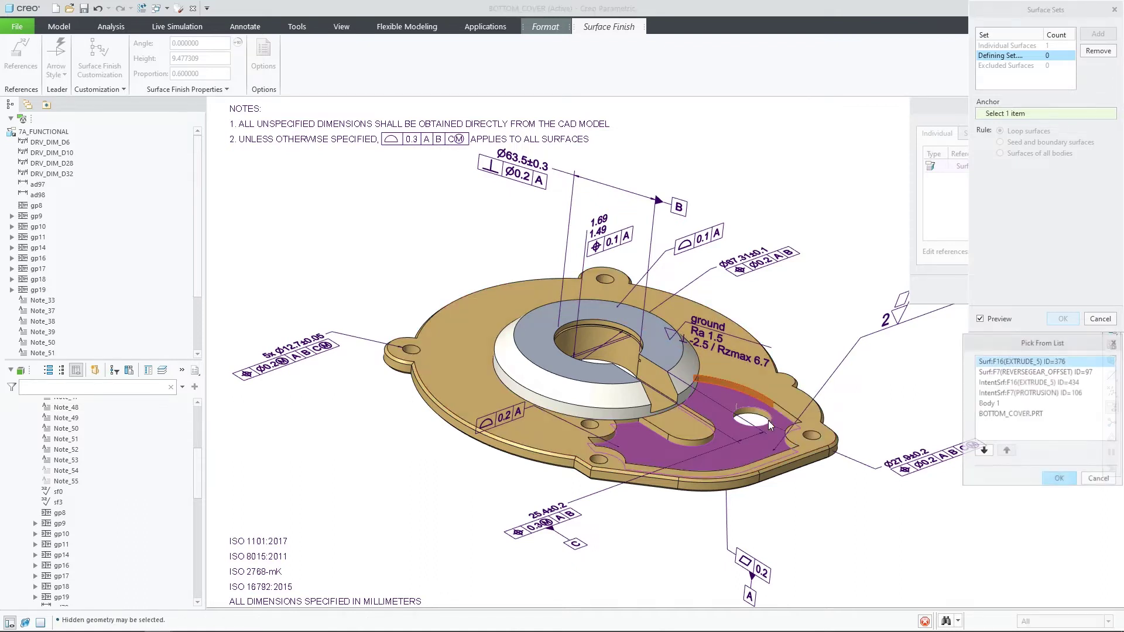
left_click(994, 383)
left_click(1060, 479)
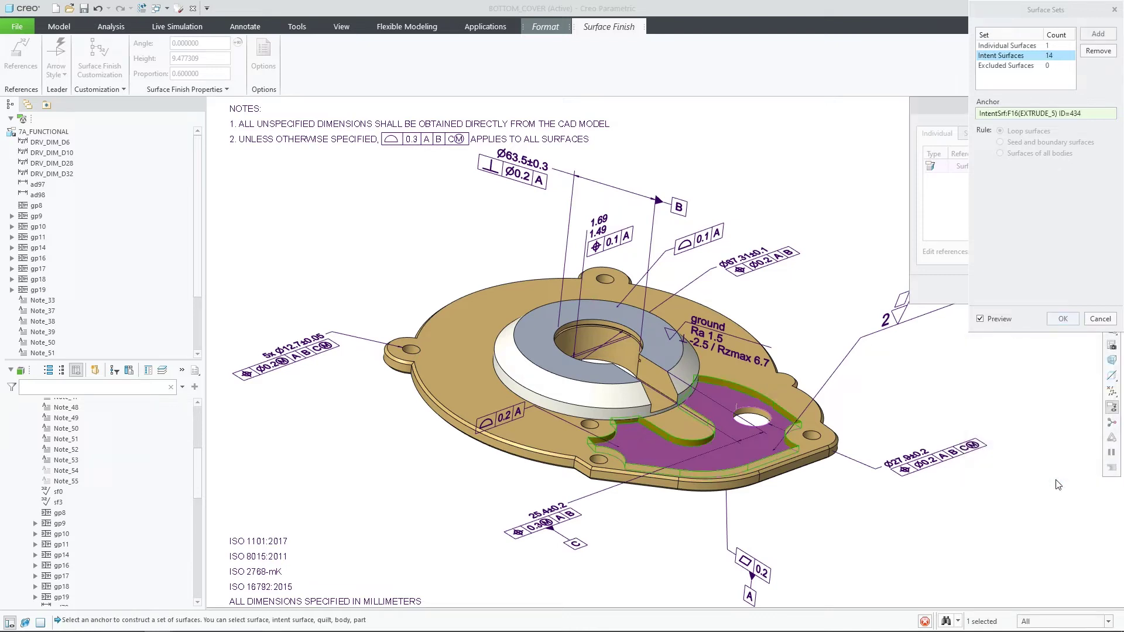
Add a second surface set anchored on IntentSrf:F14(CUT) and accept the three sets
left_click(1096, 36)
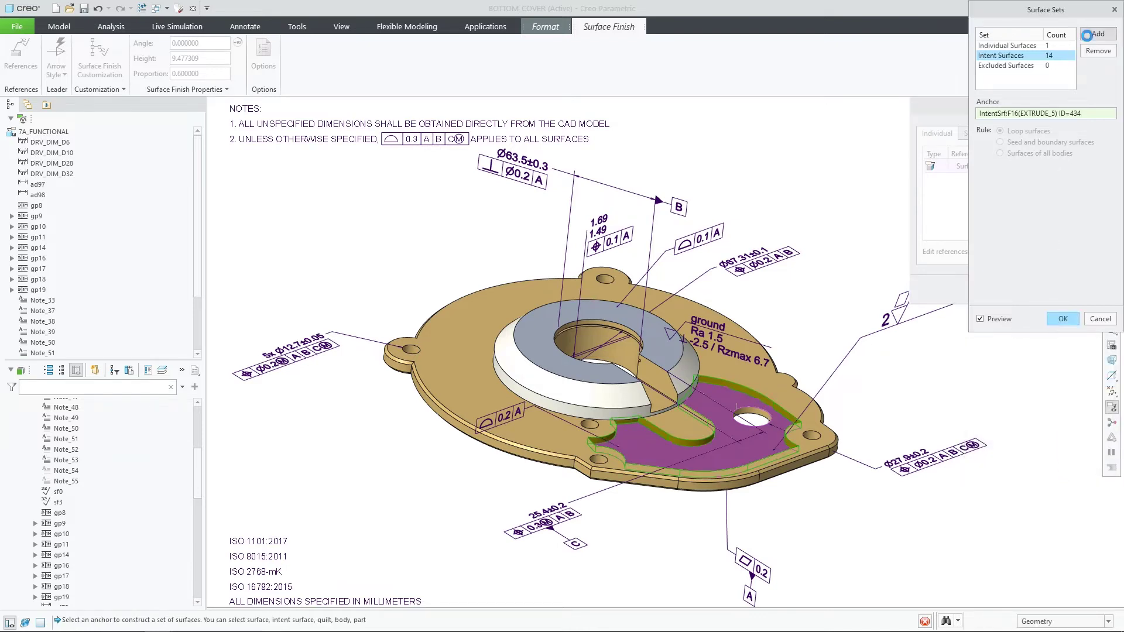
right_click(665, 386)
left_click(691, 418)
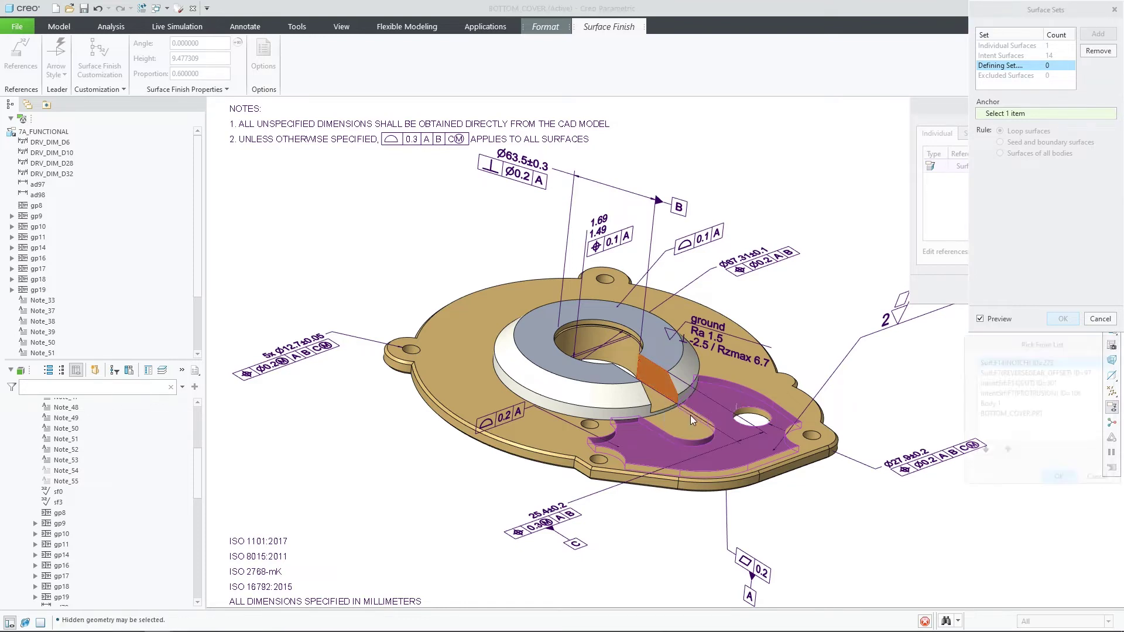
left_click(998, 384)
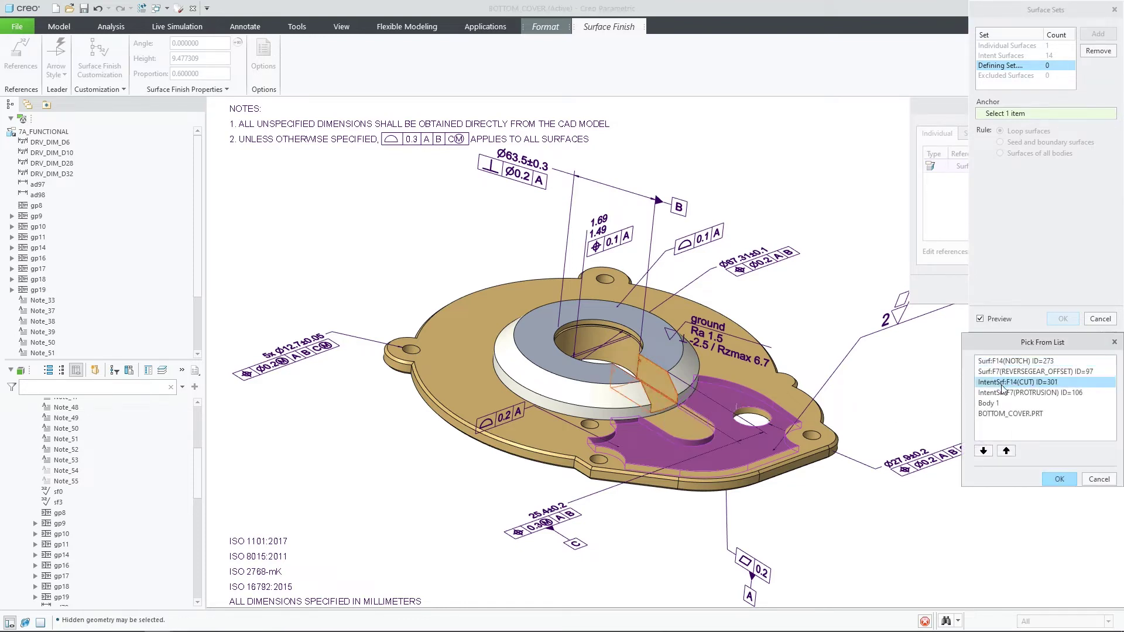
left_click(1060, 479)
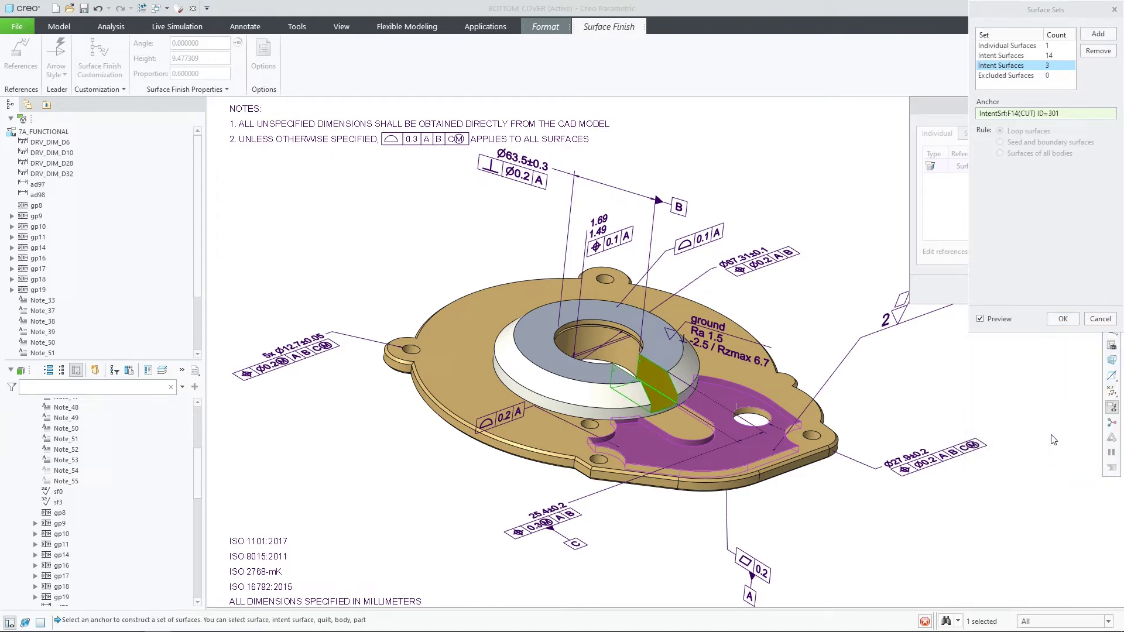
left_click(1064, 318)
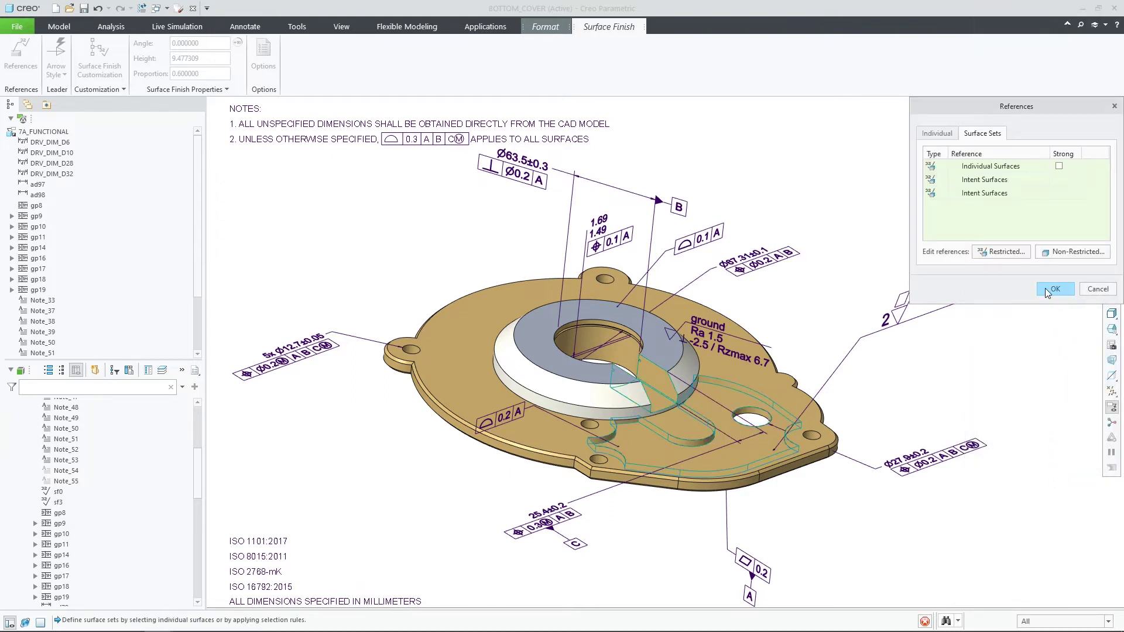
Apply the restricted references, then use Semantic Query to review the linked surfaces and clear the highlight
left_click(1046, 289)
right_click(945, 326)
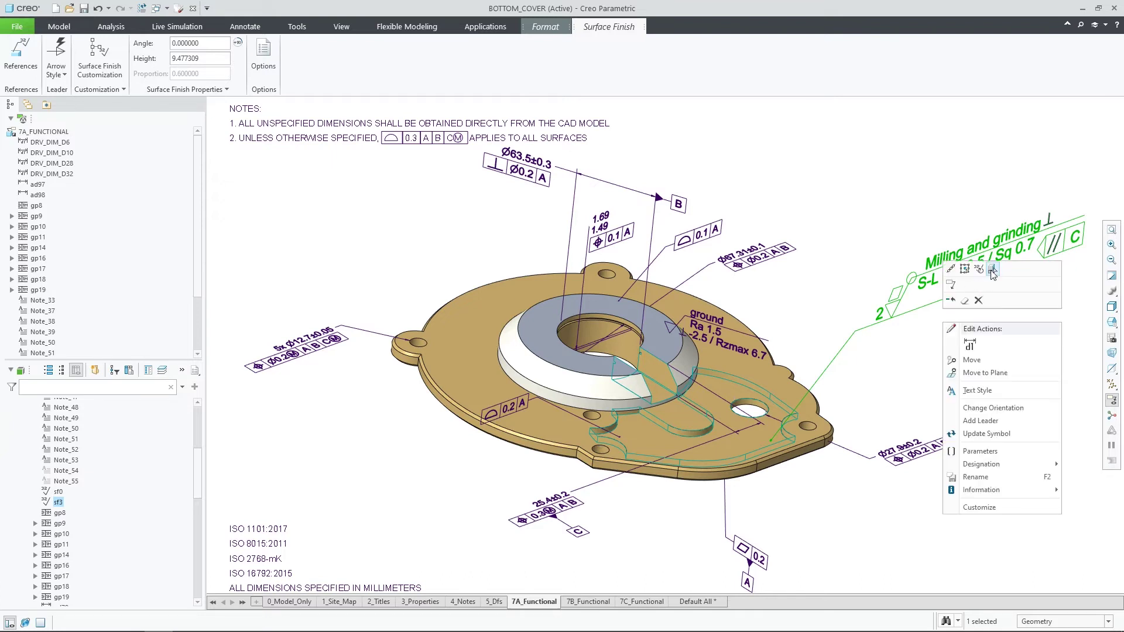
left_click(992, 270)
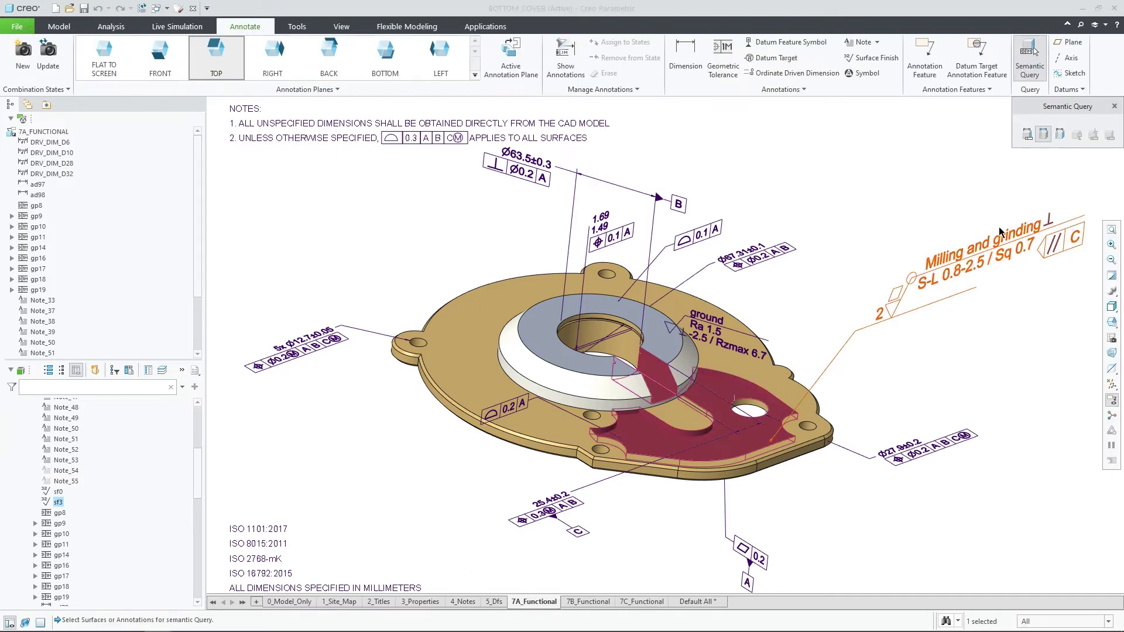
left_click(1114, 107)
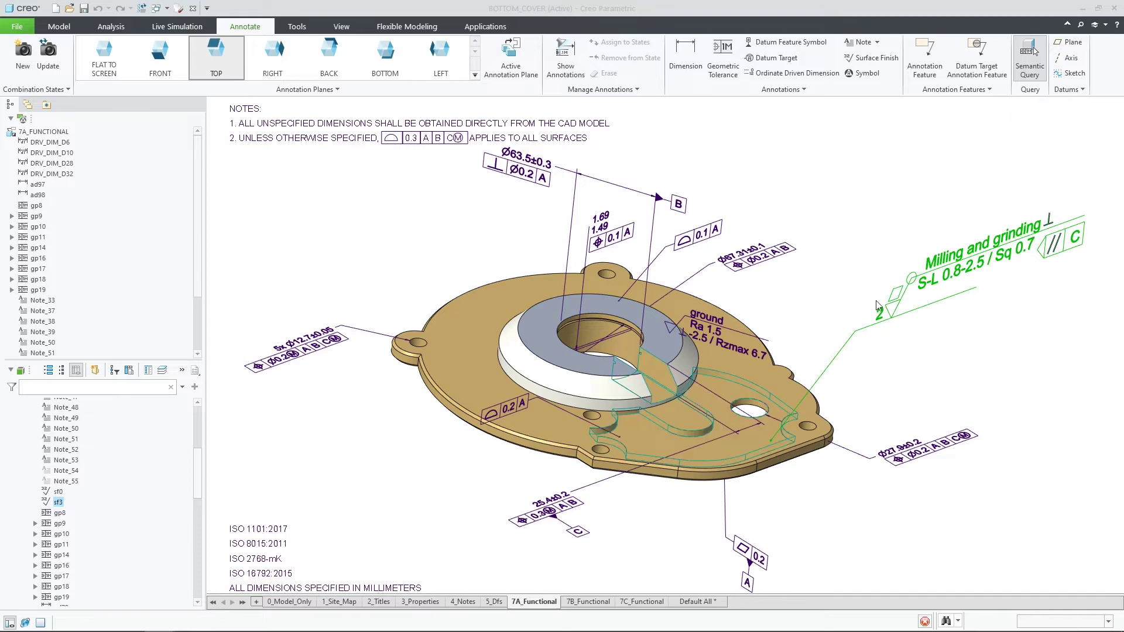
left_click(844, 333)
left_click(815, 342)
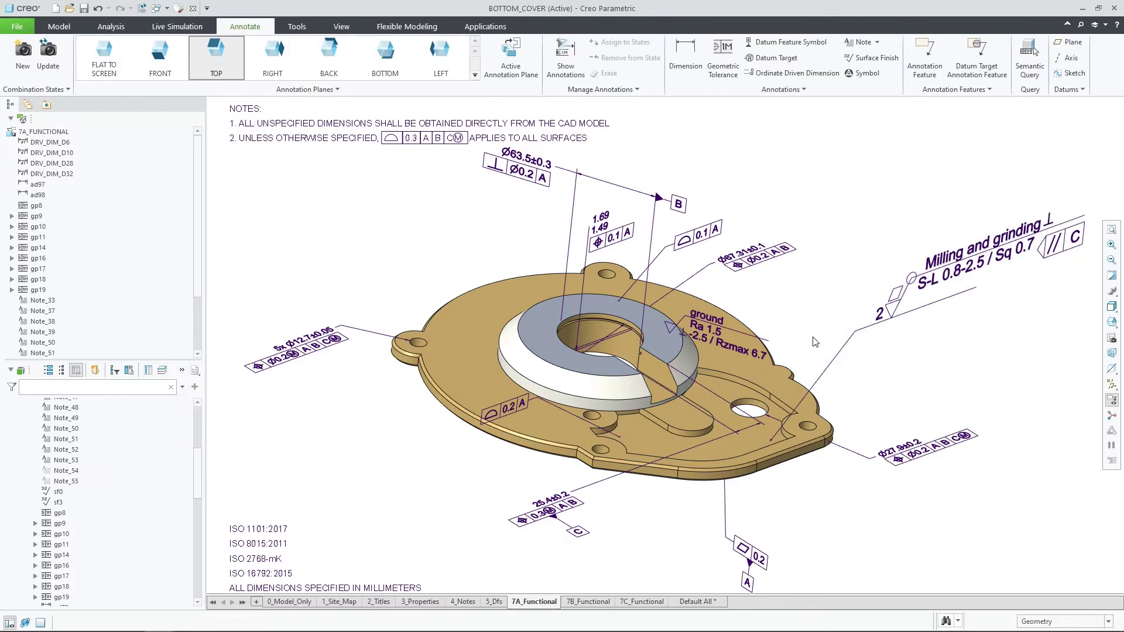
left_click(714, 331)
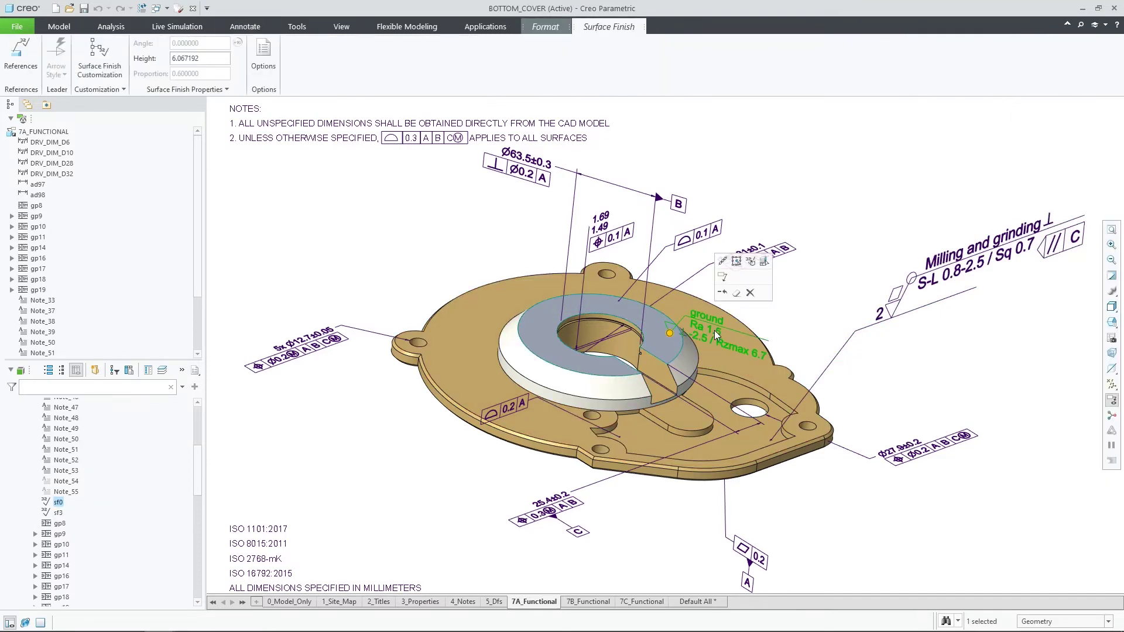
left_click(750, 261)
right_click(772, 317)
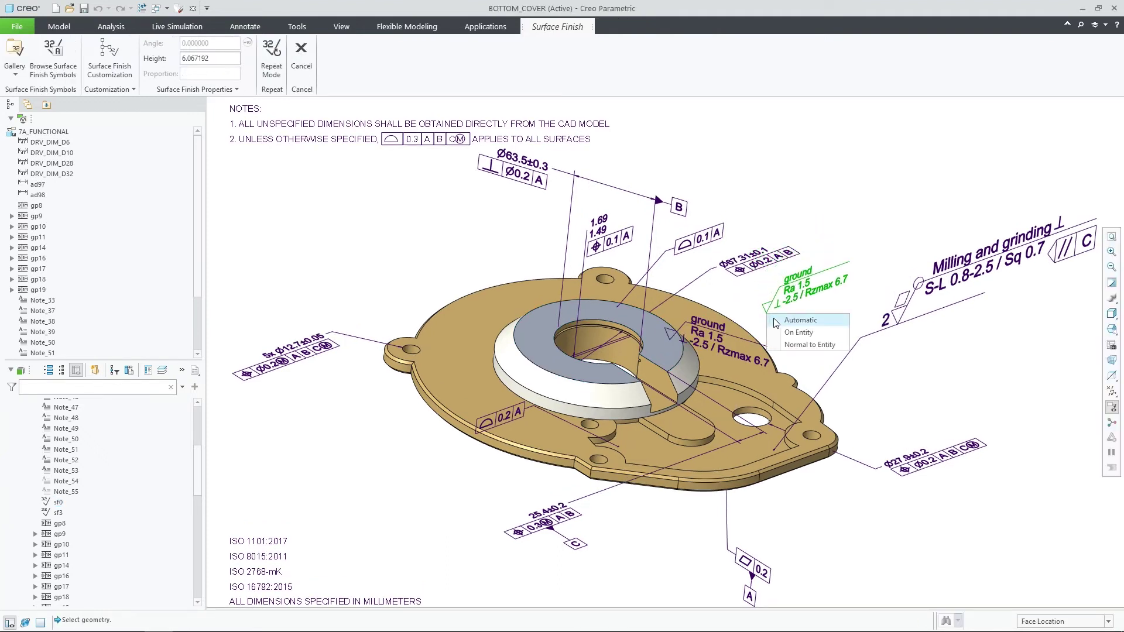
left_click(790, 321)
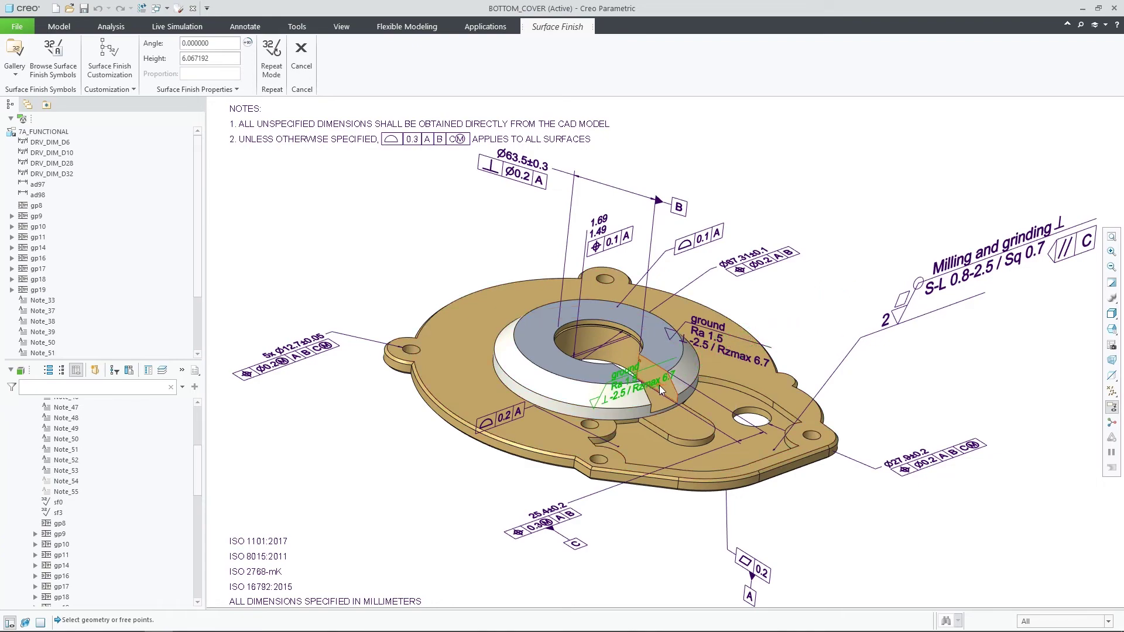
left_click(659, 385)
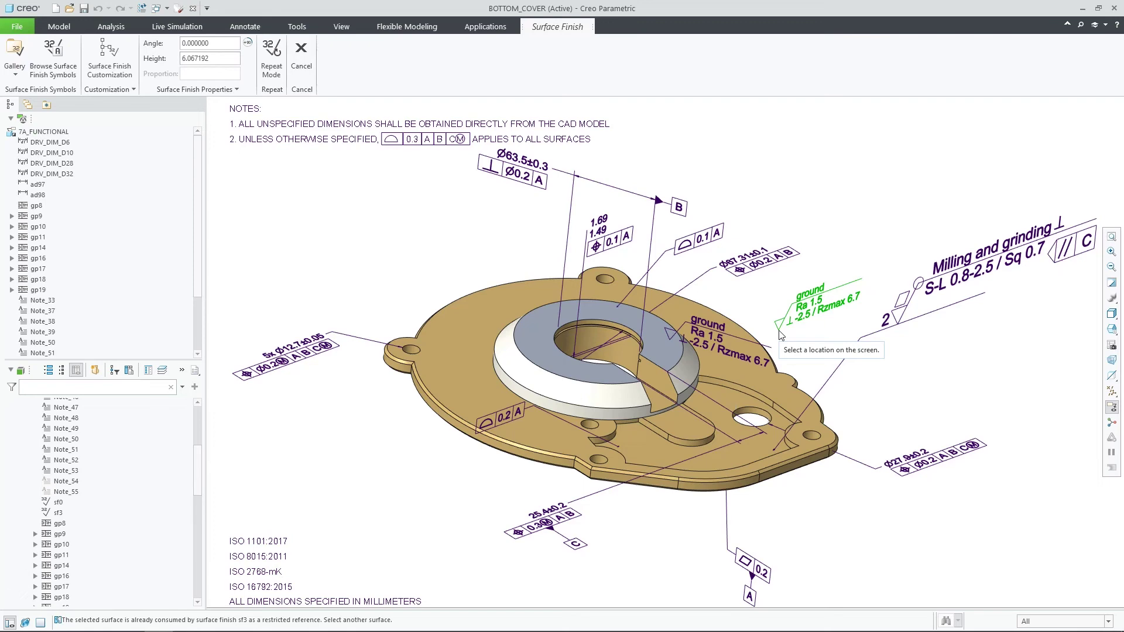
key("Escape")
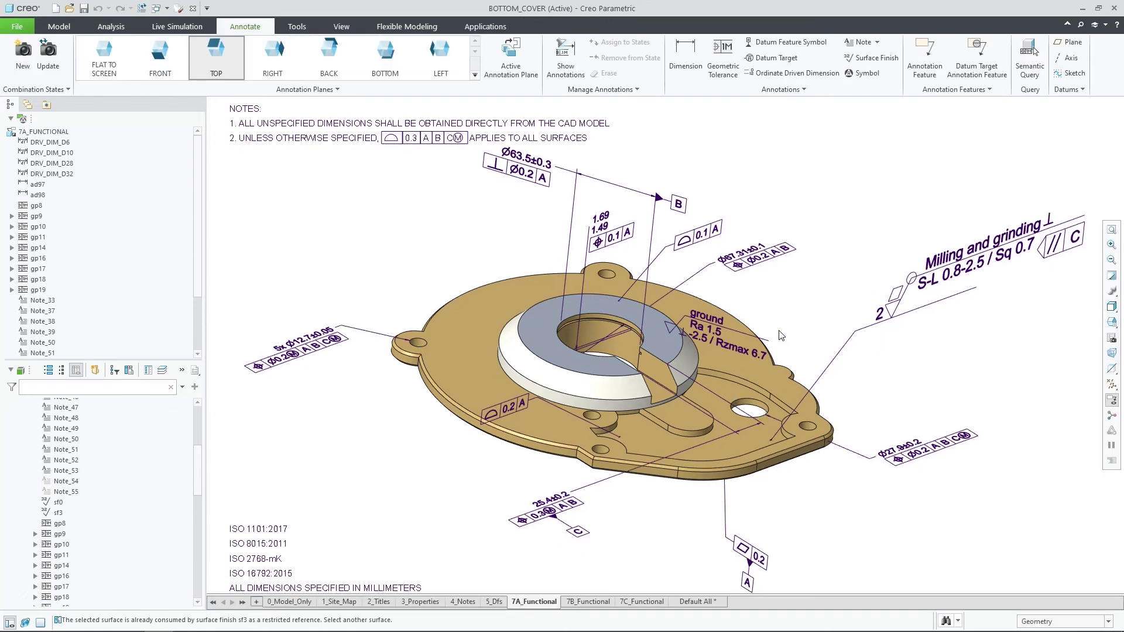
left_click(883, 321)
right_click(881, 317)
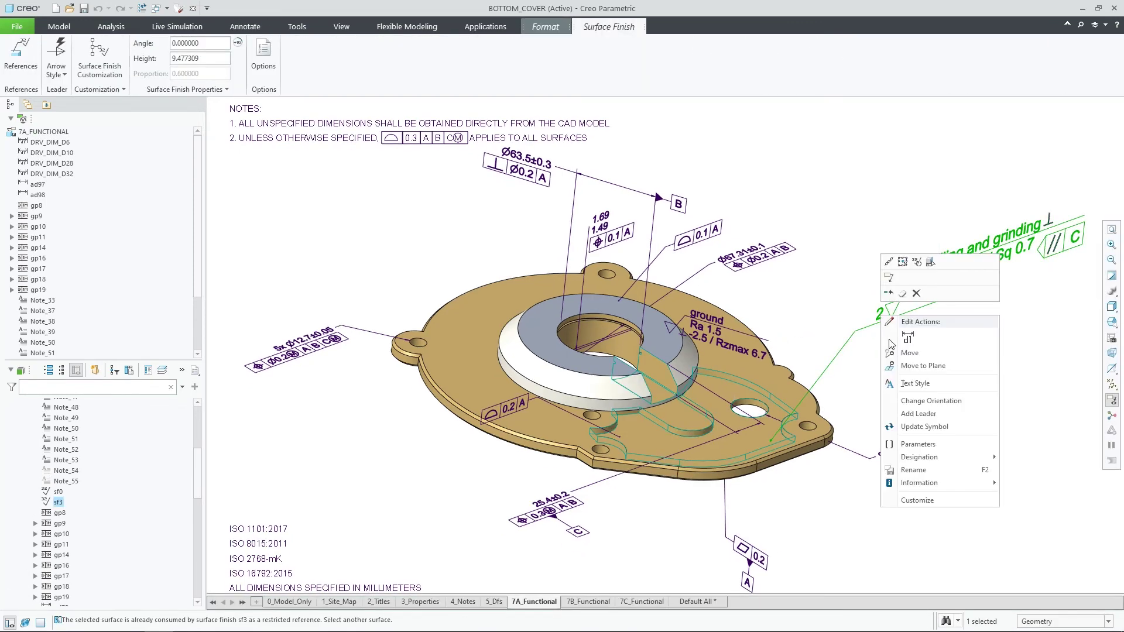
left_click(919, 445)
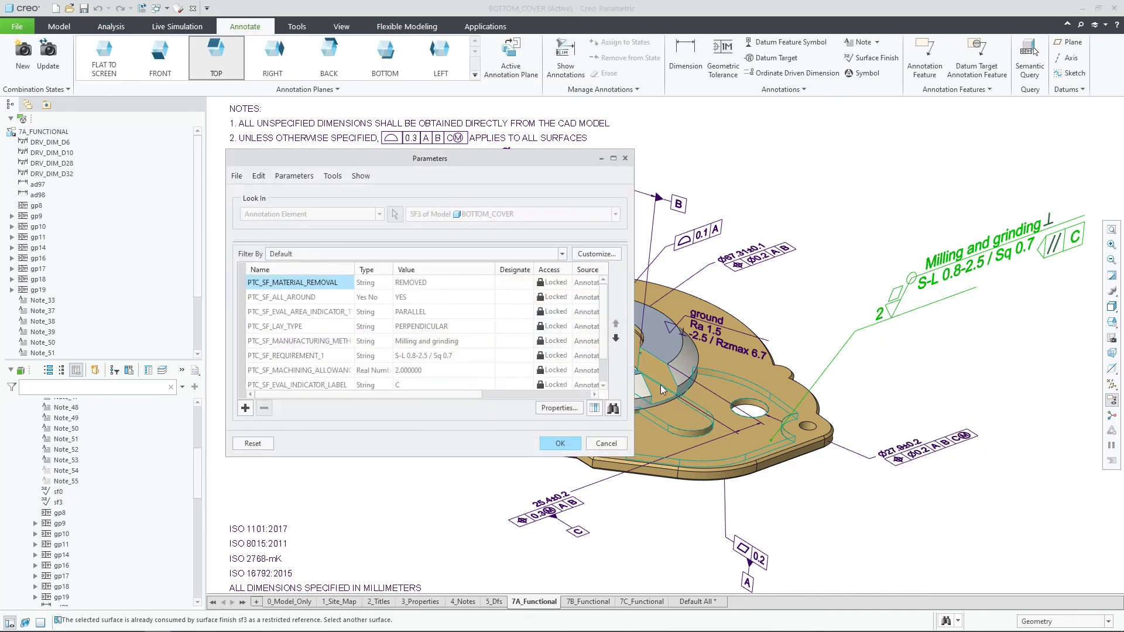
scroll(606, 319, "down", 2)
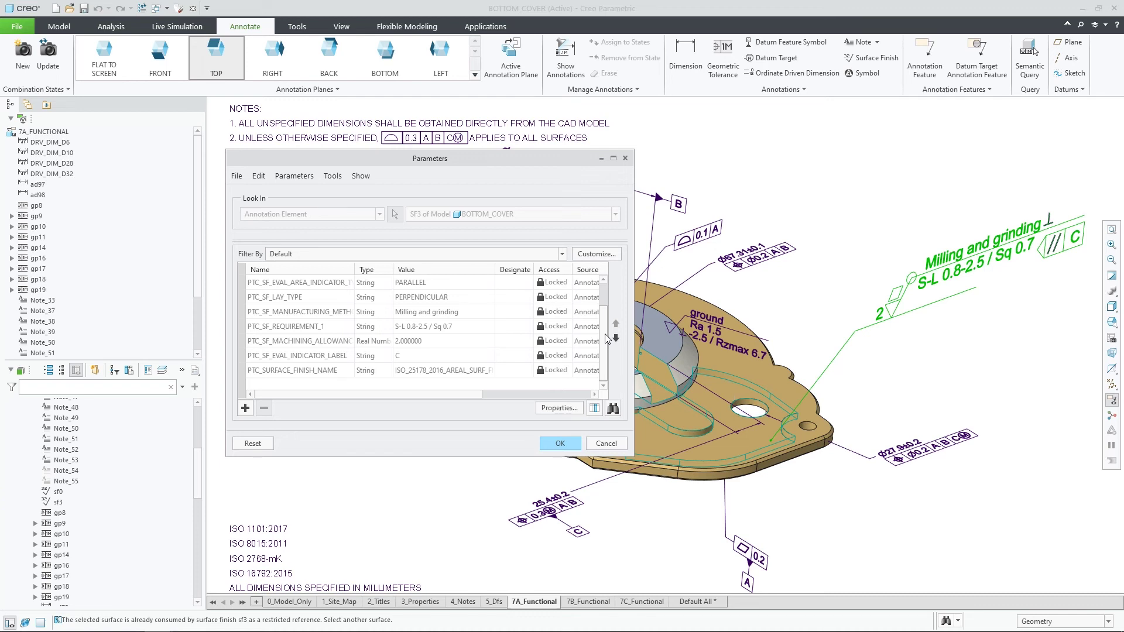
left_click(565, 444)
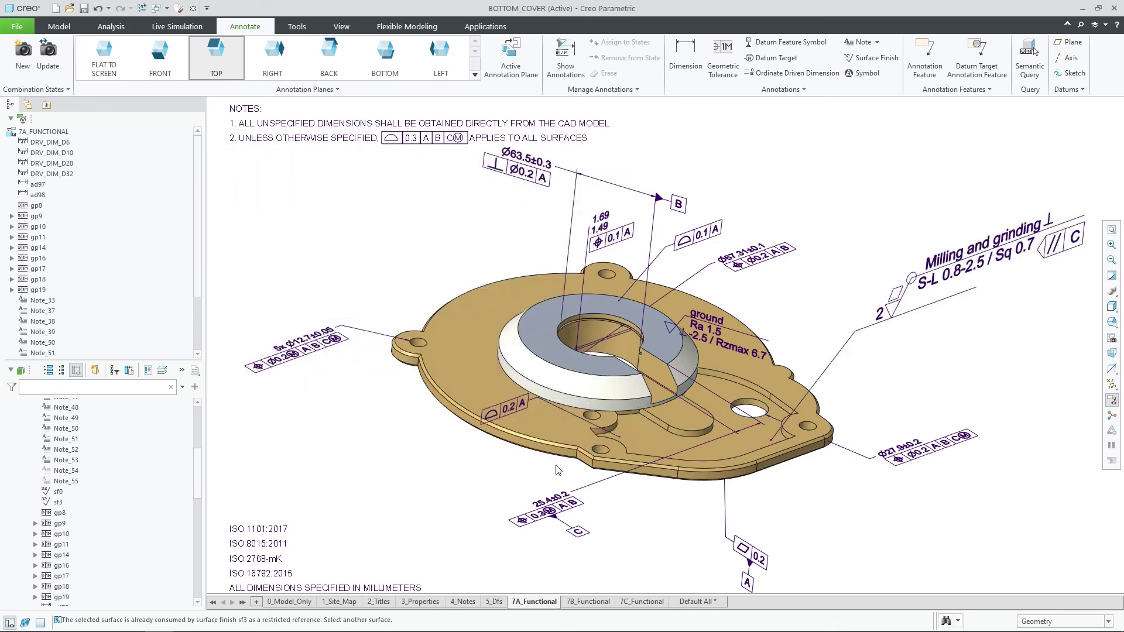